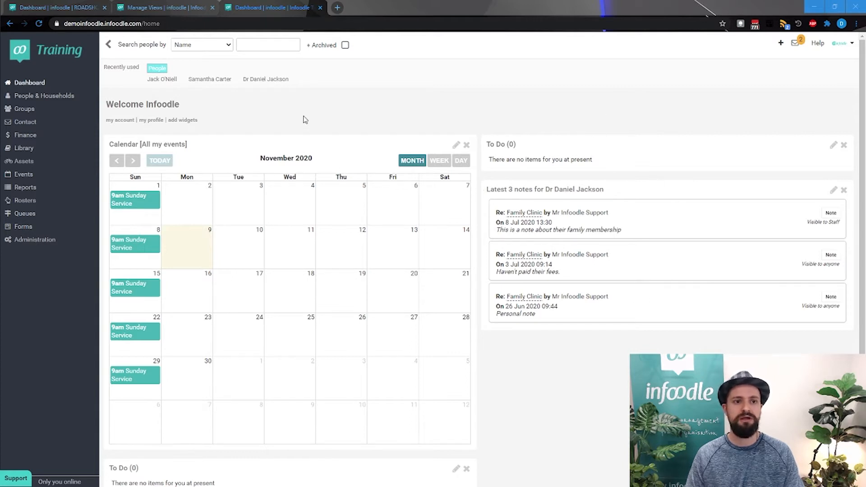
Step: Add the Finance widget to the dashboard and move it to the top of the column holding the To Do and notes widgets
{"action": "left_click", "coordinate": [186, 120]}
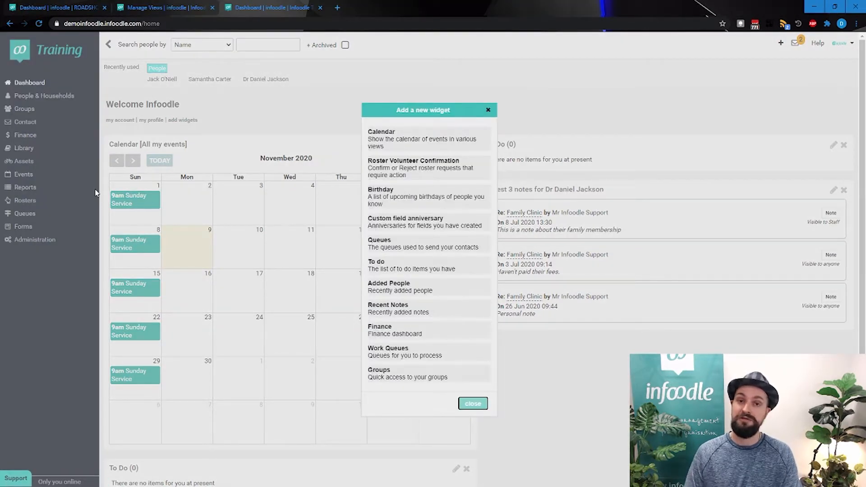
{"action": "left_click", "coordinate": [392, 335]}
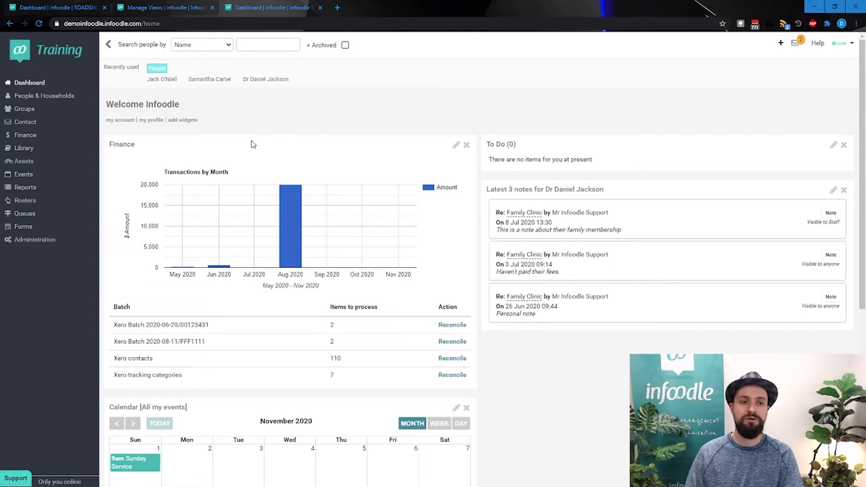
{"action": "left_click_drag", "start_coordinate": [261, 143], "coordinate": [529, 144]}
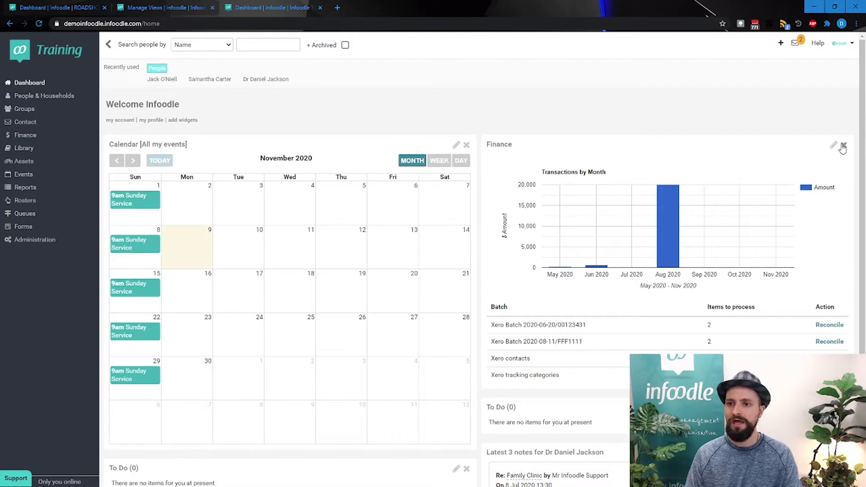
Step: Remove the Calendar widget from the dashboard and add it back as a new widget
{"action": "left_click", "coordinate": [467, 147]}
{"action": "left_click", "coordinate": [474, 74]}
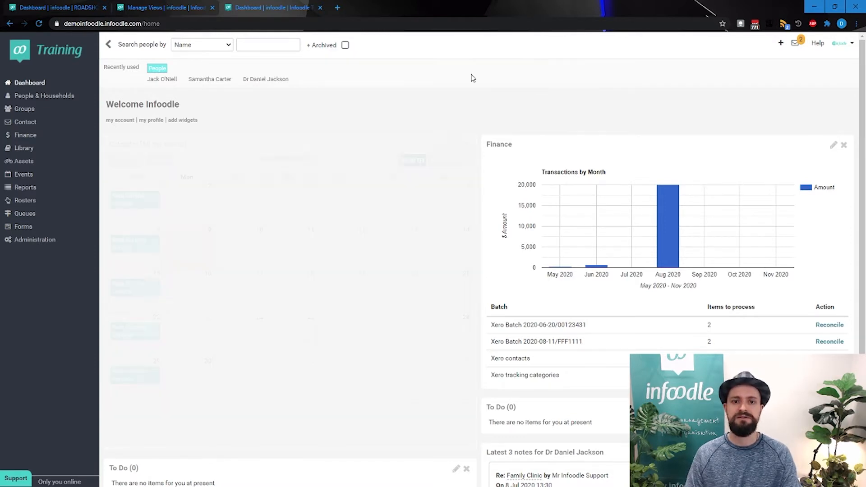
{"action": "left_click", "coordinate": [184, 120]}
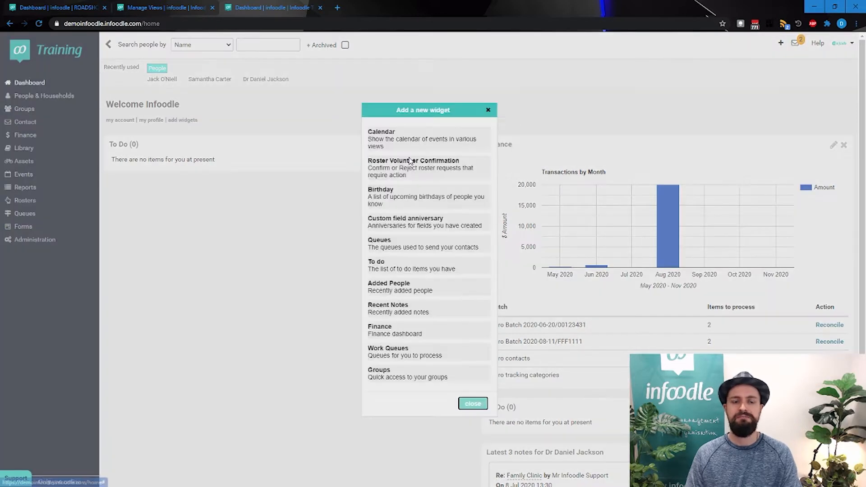
{"action": "left_click", "coordinate": [409, 151]}
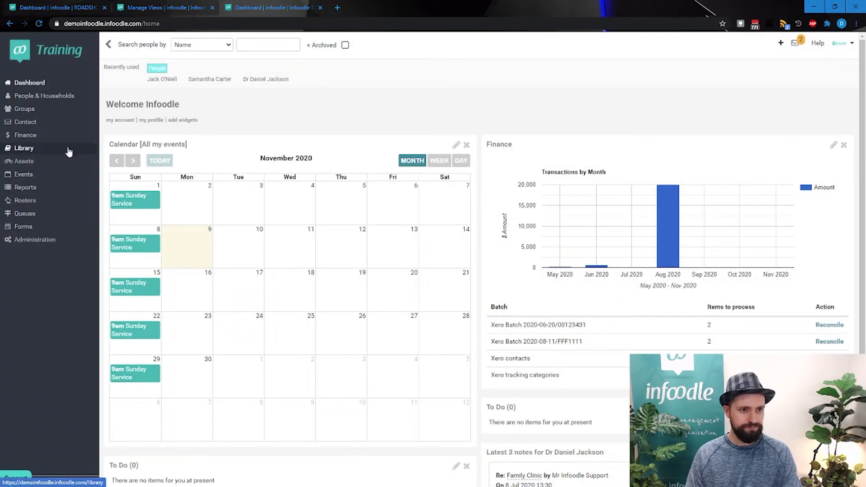
Step: Open Finance transaction processing and load the batch 2020-06-20/00123431 for reconciling
{"action": "left_click", "coordinate": [30, 139]}
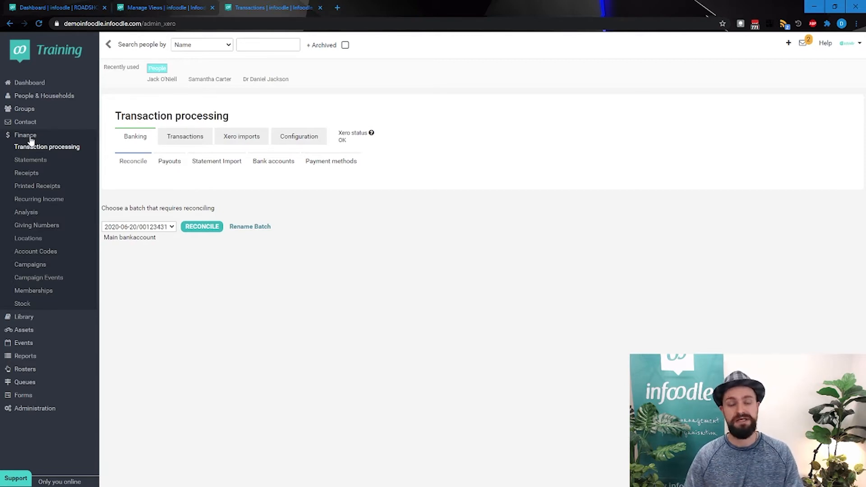
{"action": "left_click", "coordinate": [156, 228]}
{"action": "left_click", "coordinate": [156, 229]}
{"action": "left_click", "coordinate": [203, 228]}
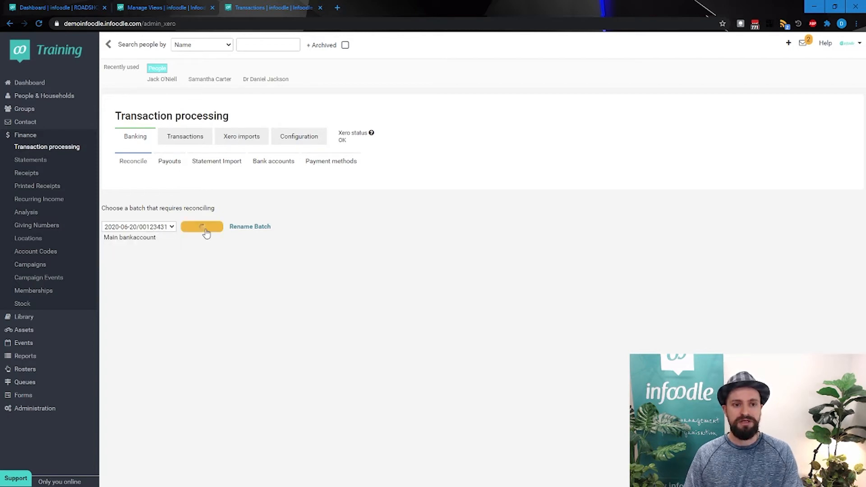
{"action": "scroll", "coordinate": [352, 287], "scroll_direction": "down", "scroll_amount": 2}
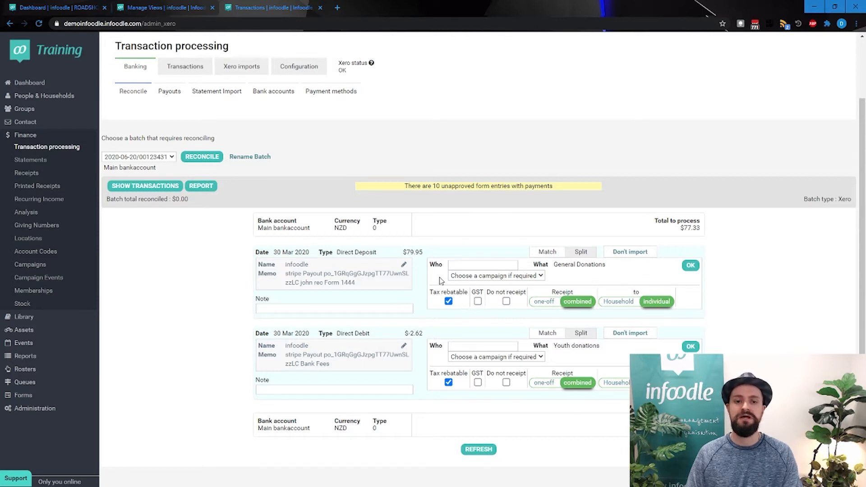
Step: Search for a contact by name in the Who field of the $79.95 deposit, and dismiss the suggestions
{"action": "left_click", "coordinate": [477, 264]}
{"action": "type", "text": "dan"}
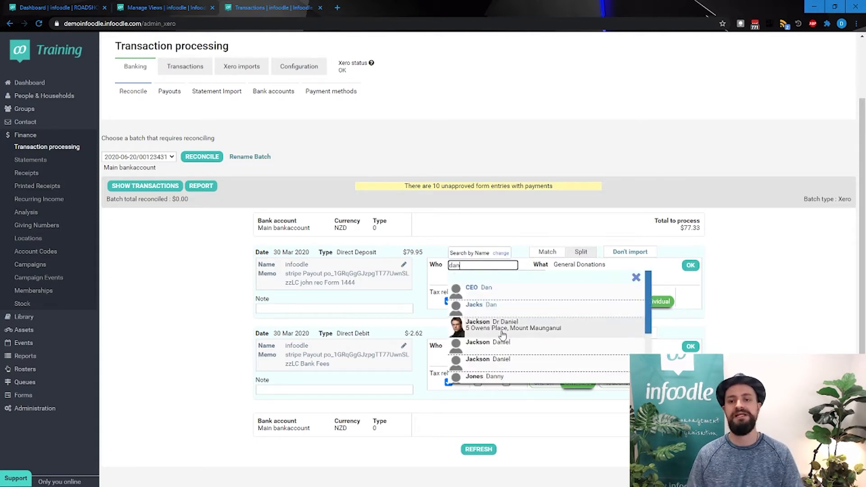
{"action": "left_click", "coordinate": [536, 247]}
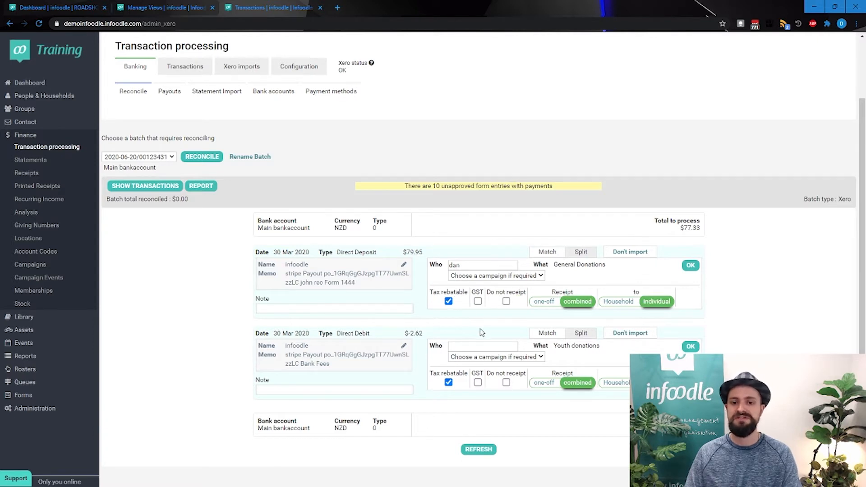
Step: Toggle the $79.95 deposit's Tax rebatable, GST and Do not receipt options, and restore their original settings
{"action": "left_click", "coordinate": [448, 302]}
{"action": "left_click", "coordinate": [478, 301]}
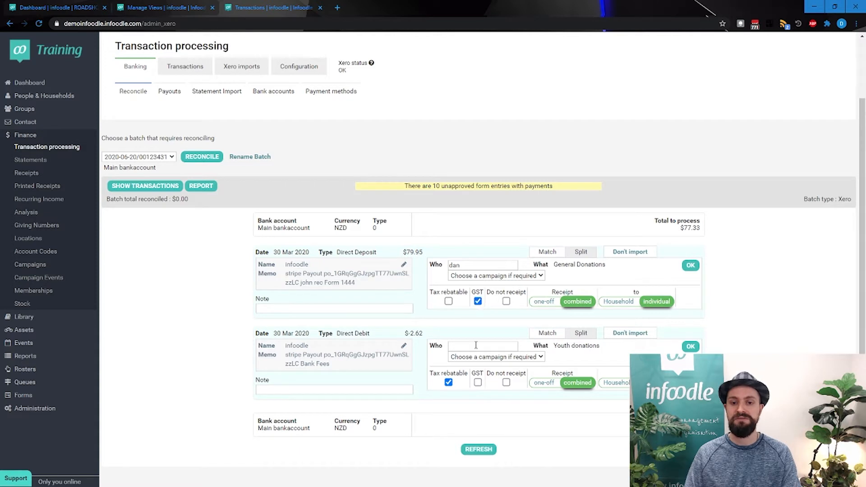
{"action": "left_click", "coordinate": [505, 301]}
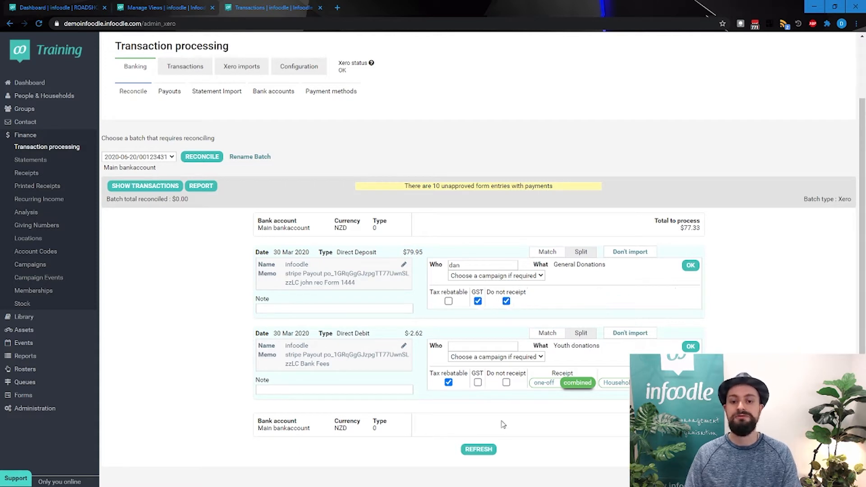
{"action": "left_click", "coordinate": [506, 301]}
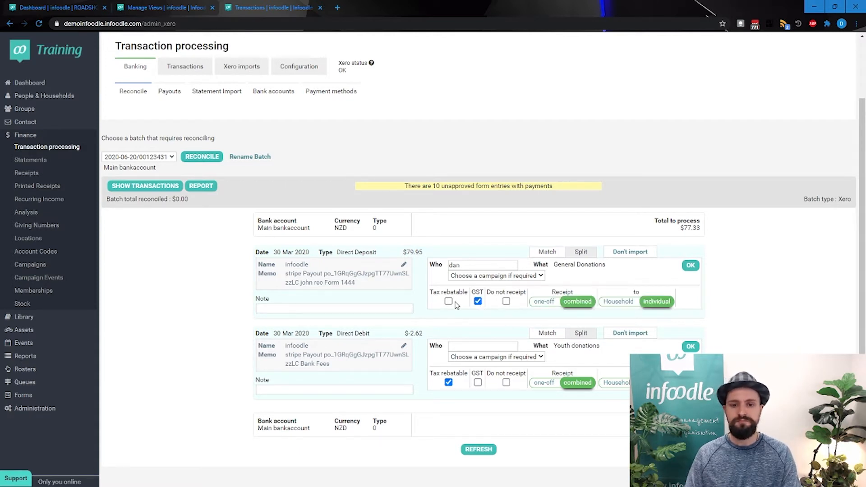
{"action": "left_click", "coordinate": [448, 301]}
{"action": "left_click", "coordinate": [478, 301]}
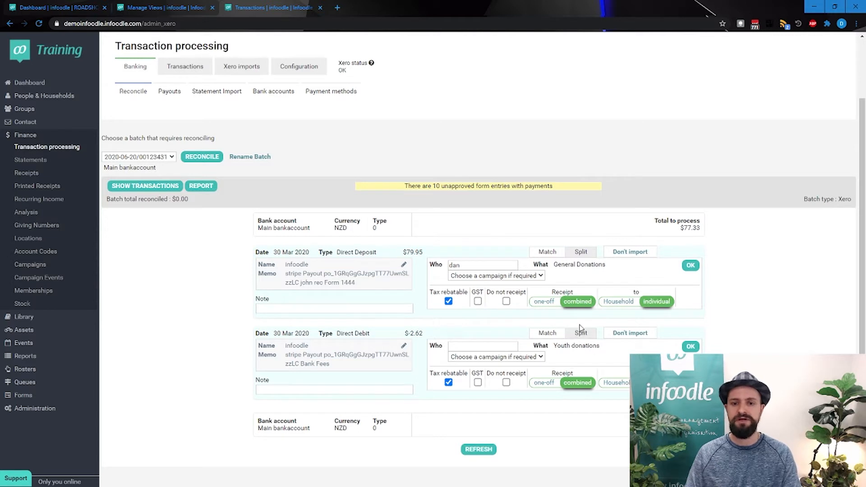
Step: Check the deposit's campaign choices without picking one, and switch its receipt to one-off and back to combined
{"action": "left_click", "coordinate": [467, 278]}
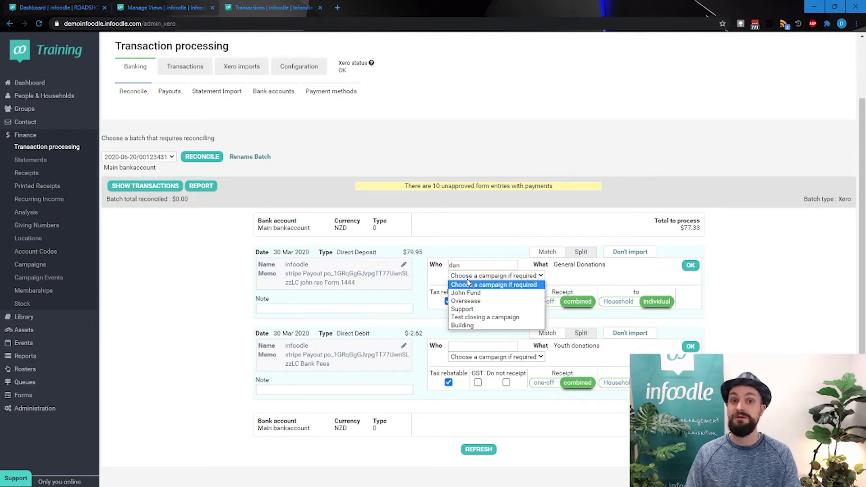
{"action": "left_click", "coordinate": [467, 284]}
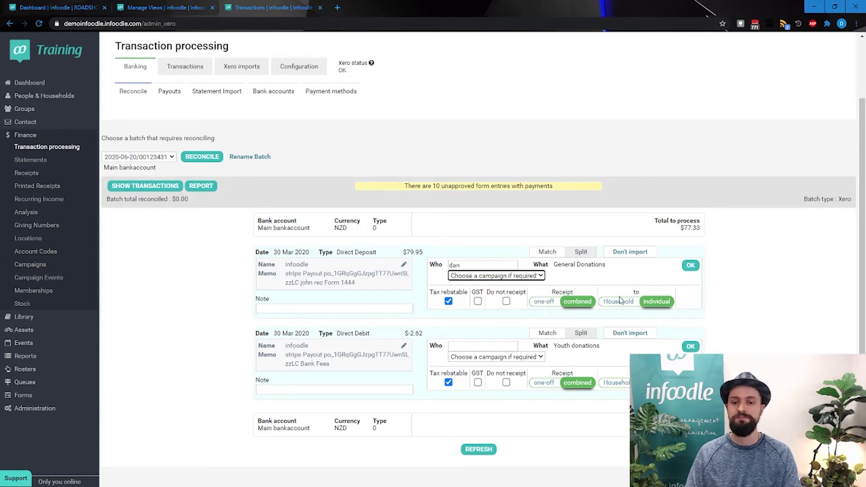
{"action": "left_click", "coordinate": [543, 305]}
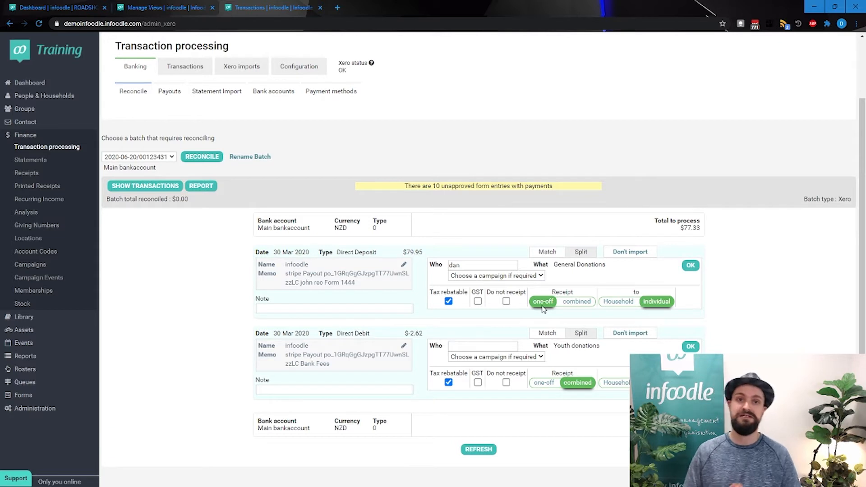
{"action": "left_click", "coordinate": [583, 301]}
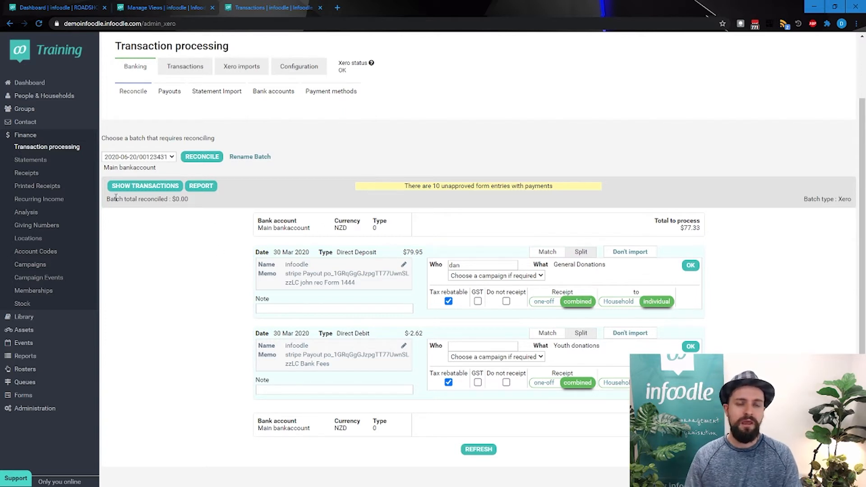
Step: Open the profile of the last contact among the recently used people and view their finance activity
{"action": "scroll", "coordinate": [469, 259], "scroll_direction": "up", "scroll_amount": 2}
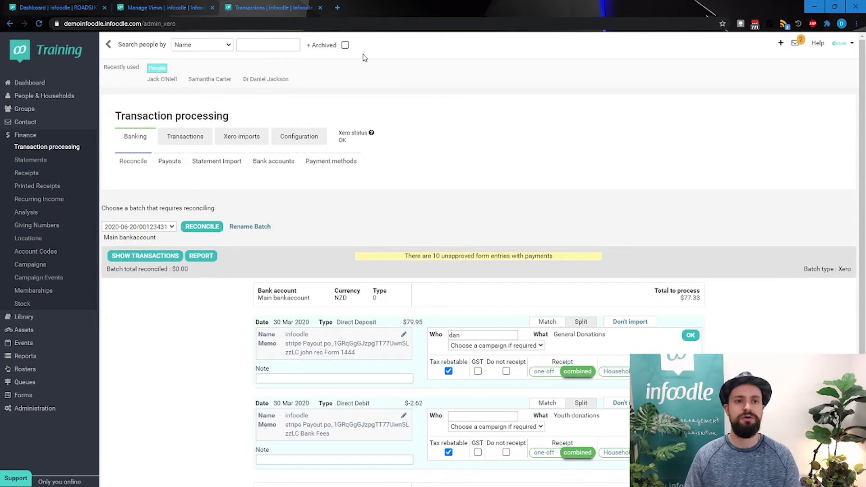
{"action": "left_click", "coordinate": [276, 80]}
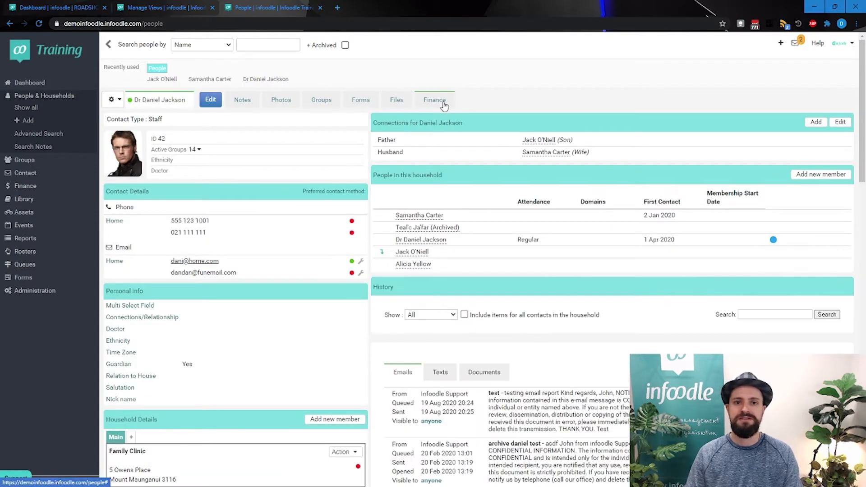
{"action": "left_click", "coordinate": [444, 103]}
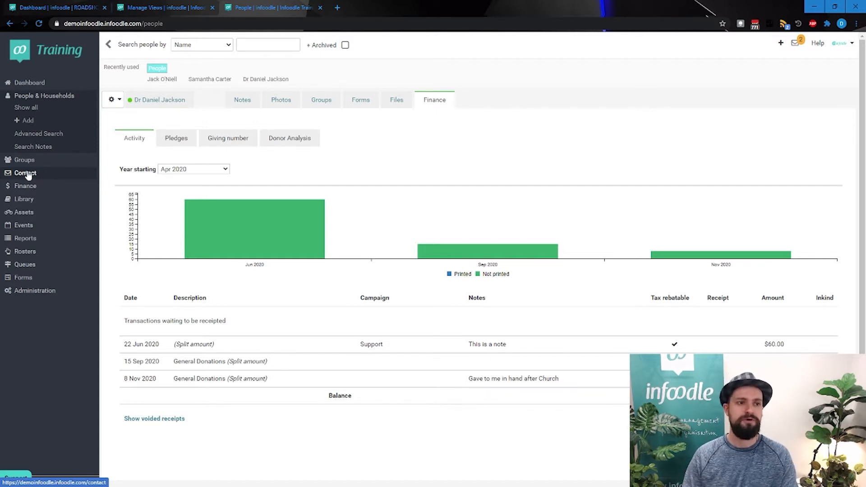
Step: Open the bank statement import in Finance for batch 20190401 and set the file format to CSV
{"action": "left_click", "coordinate": [26, 186]}
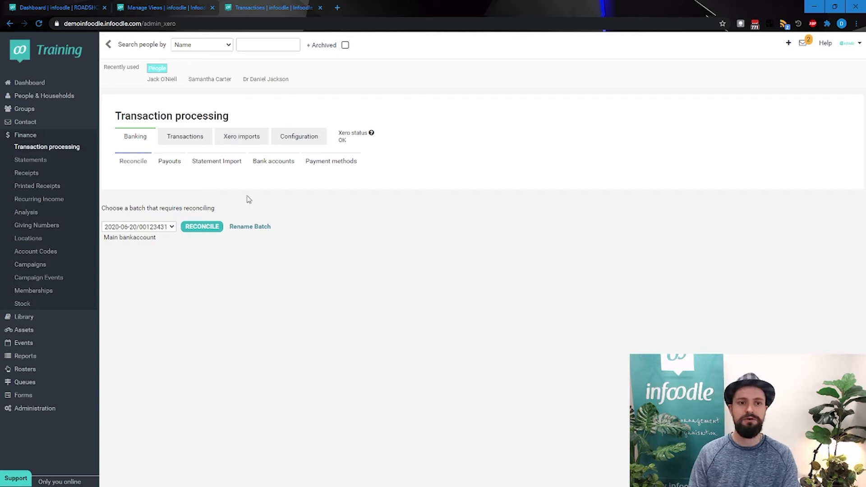
{"action": "left_click", "coordinate": [221, 167]}
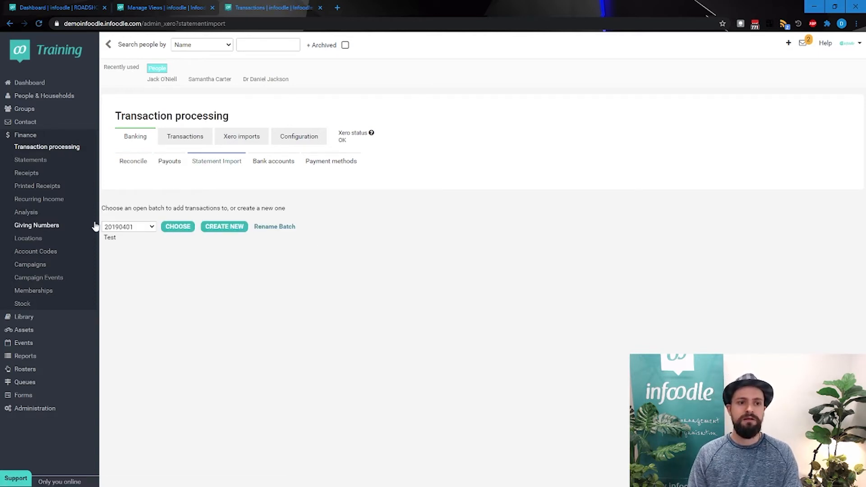
{"action": "left_click", "coordinate": [181, 227]}
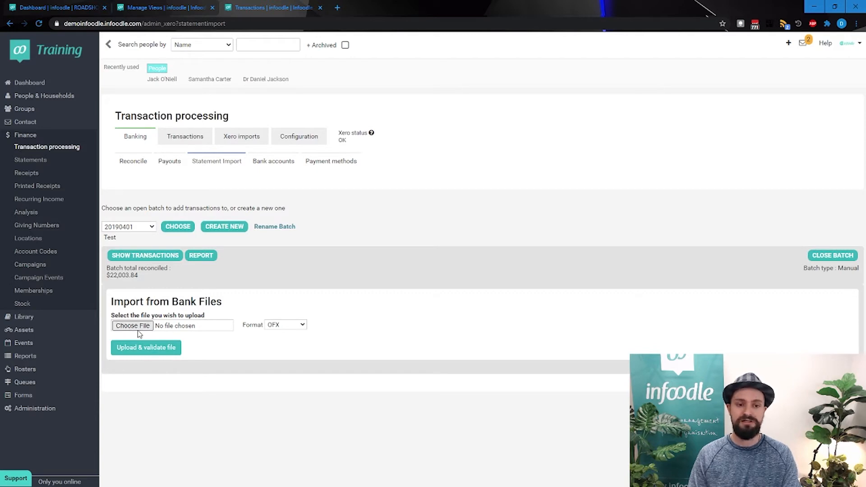
{"action": "left_click", "coordinate": [285, 325]}
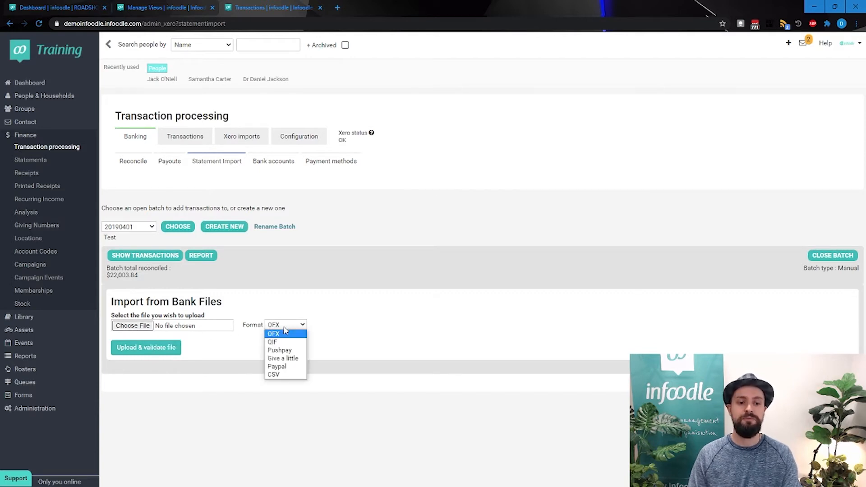
{"action": "left_click", "coordinate": [287, 376]}
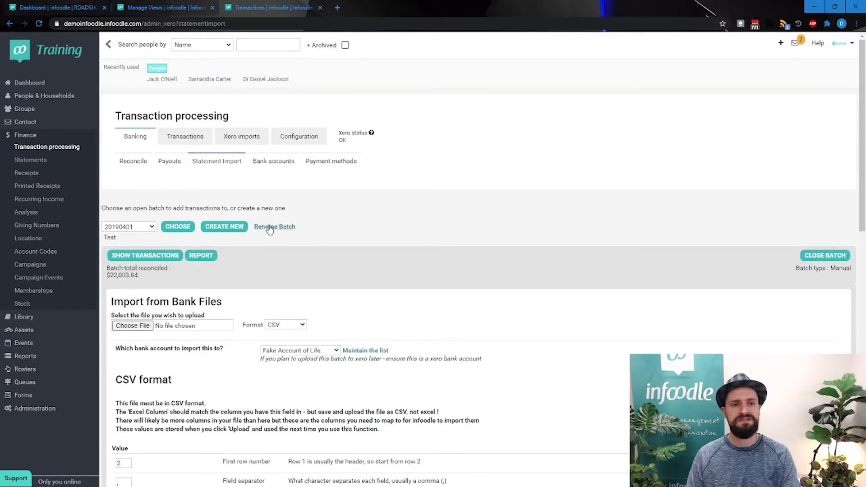
Step: Start adding a single transaction to the open batch 20190401
{"action": "left_click", "coordinate": [184, 138]}
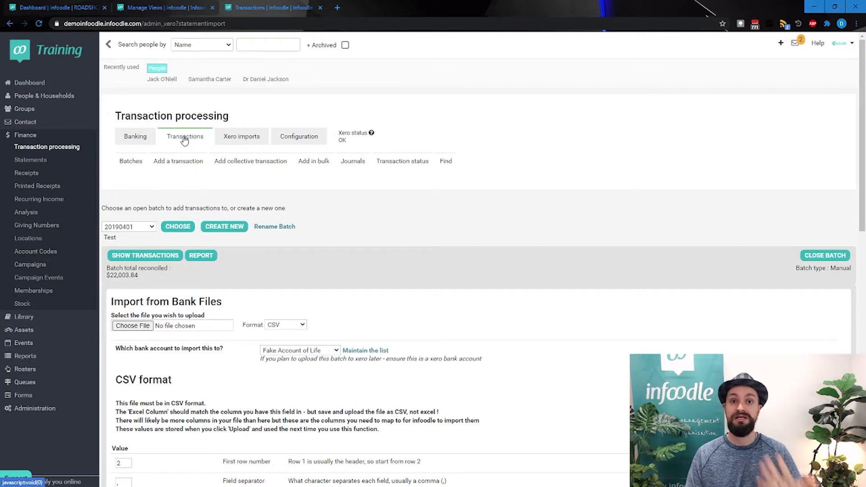
{"action": "left_click", "coordinate": [165, 163]}
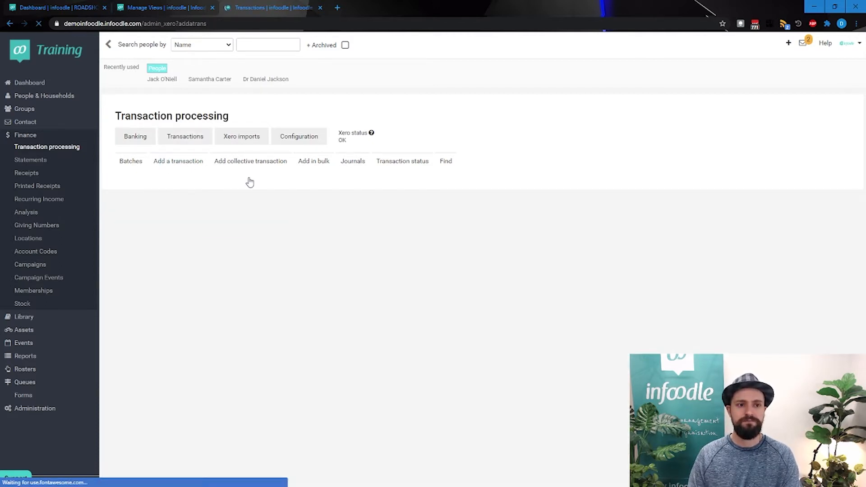
{"action": "left_click", "coordinate": [173, 229]}
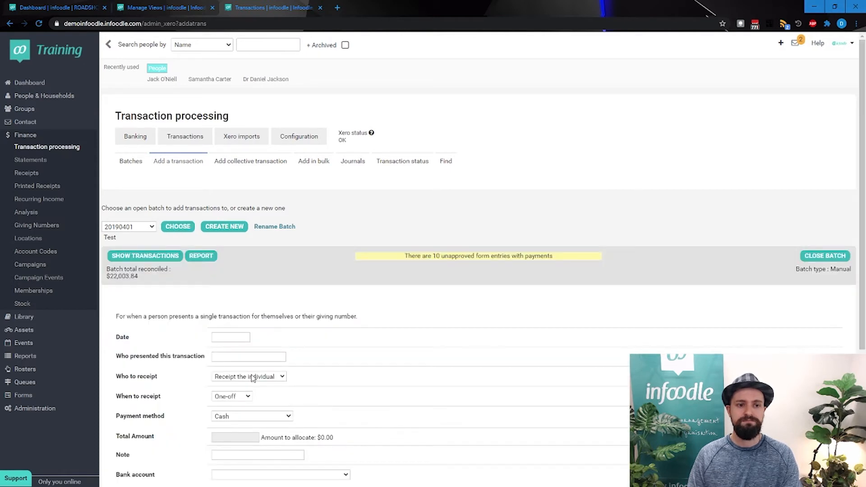
Step: Set the transaction date to 9/11/2020 and select the contact who presented the transaction
{"action": "scroll", "coordinate": [207, 293], "scroll_direction": "down", "scroll_amount": 3}
{"action": "left_click", "coordinate": [230, 202]}
{"action": "left_click", "coordinate": [241, 261]}
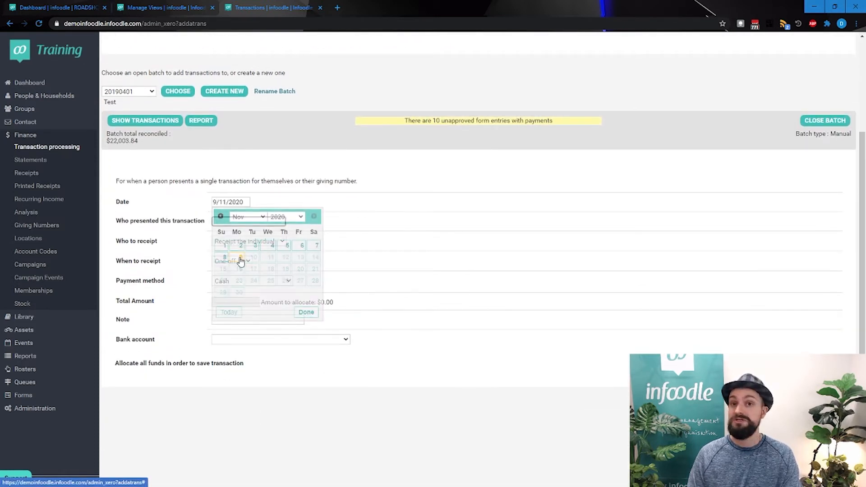
{"action": "type", "text": "dan"}
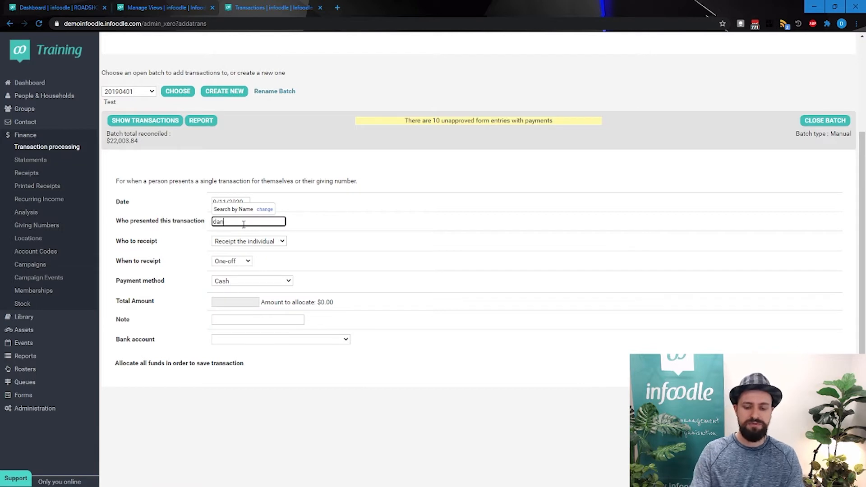
{"action": "type", "text": "i"}
{"action": "left_click", "coordinate": [245, 250]}
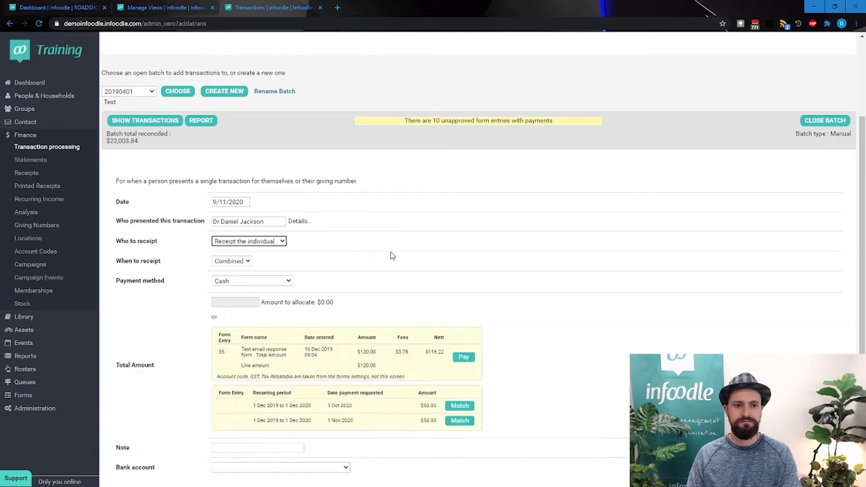
Step: Set the transaction's receipt timing to One-off, keeping the receipt for the individual and cash as the payment method
{"action": "scroll", "coordinate": [290, 192], "scroll_direction": "down", "scroll_amount": 2}
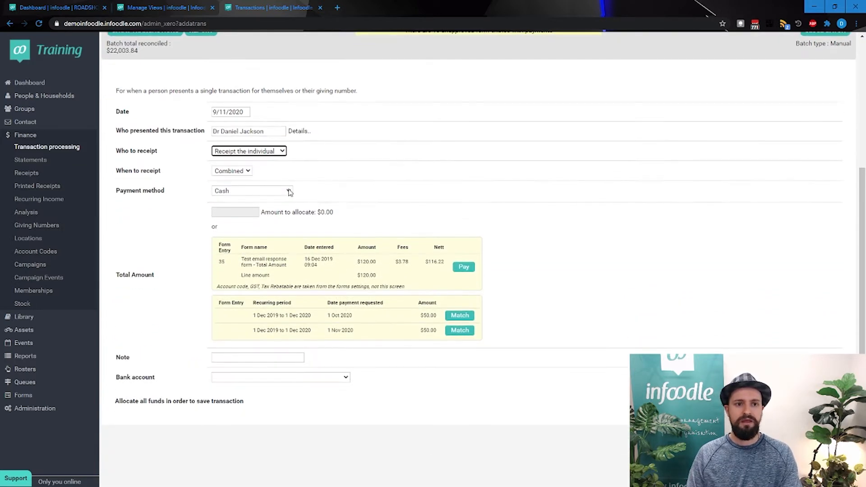
{"action": "left_click", "coordinate": [240, 152]}
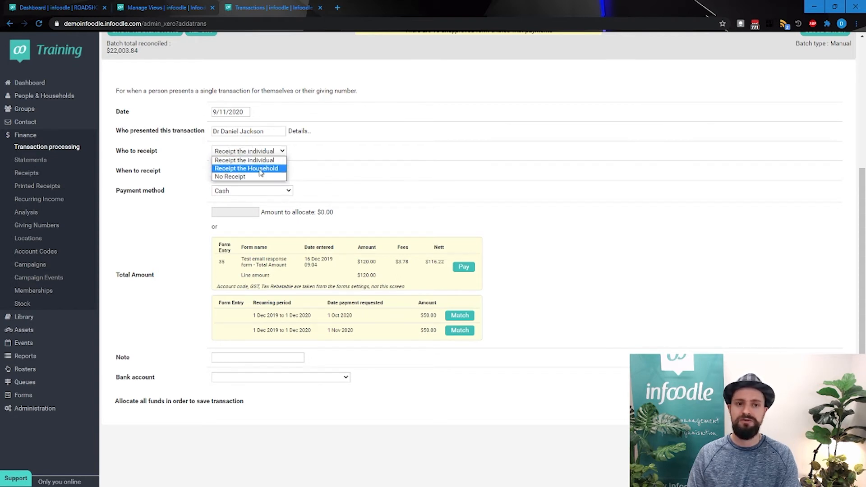
{"action": "left_click", "coordinate": [407, 159]}
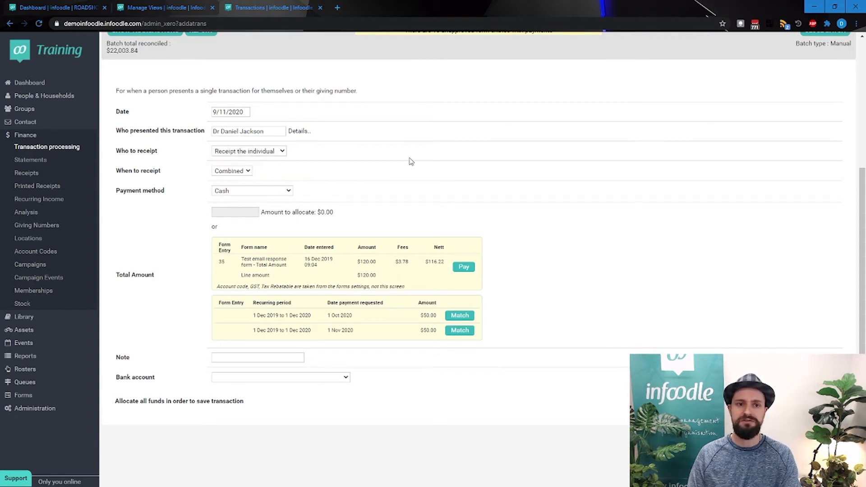
{"action": "left_click", "coordinate": [238, 171]}
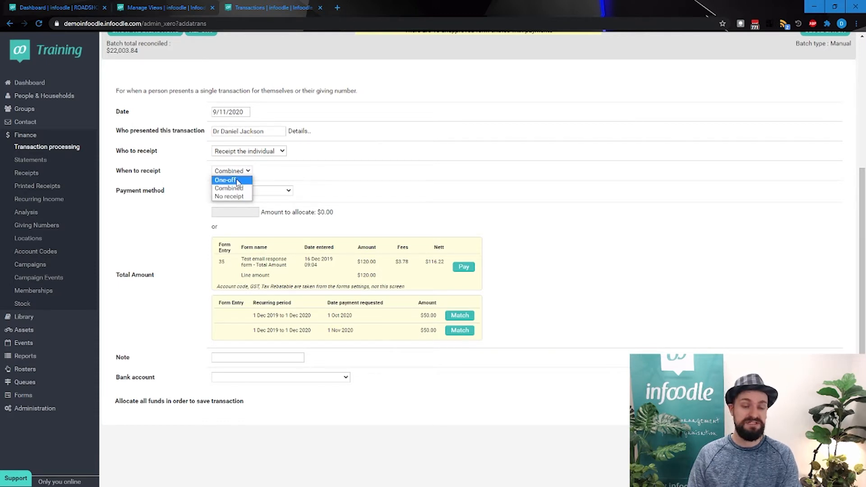
{"action": "left_click", "coordinate": [268, 202]}
{"action": "left_click", "coordinate": [267, 190]}
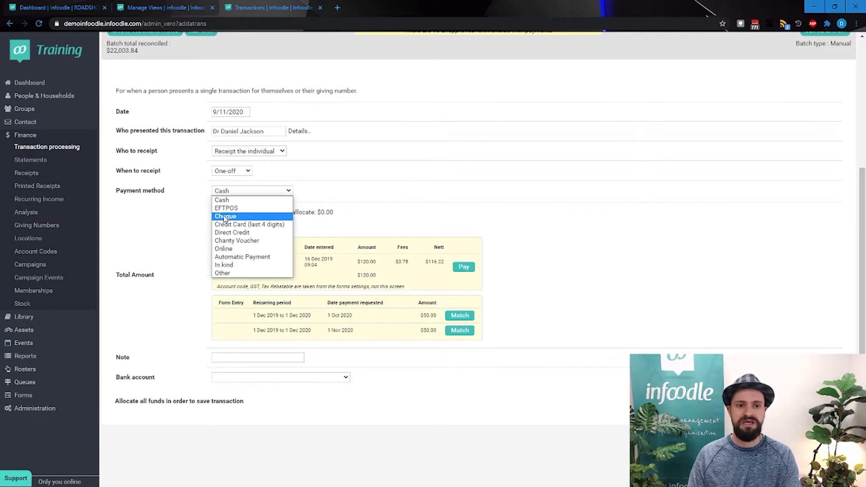
{"action": "left_click", "coordinate": [373, 195]}
Step: Enter a total amount of 25 for the transaction
{"action": "scroll", "coordinate": [423, 193], "scroll_direction": "down", "scroll_amount": 1}
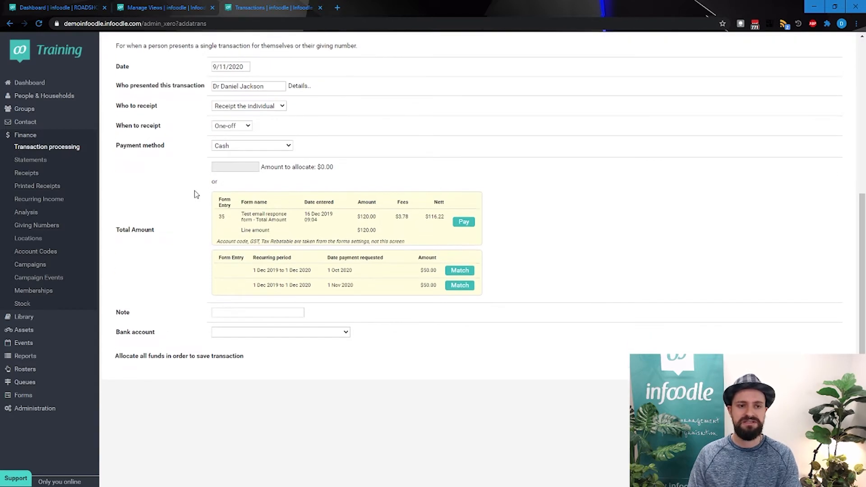
{"action": "left_click", "coordinate": [235, 167]}
{"action": "type", "text": "25"}
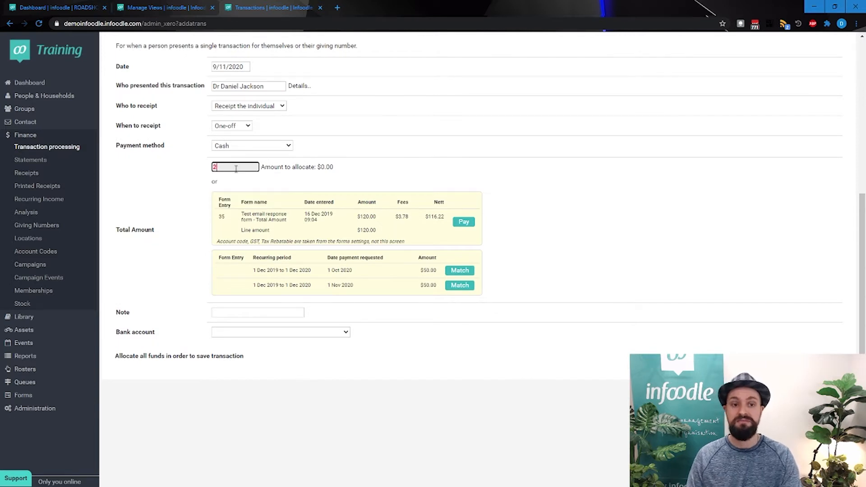
{"action": "left_click", "coordinate": [424, 171]}
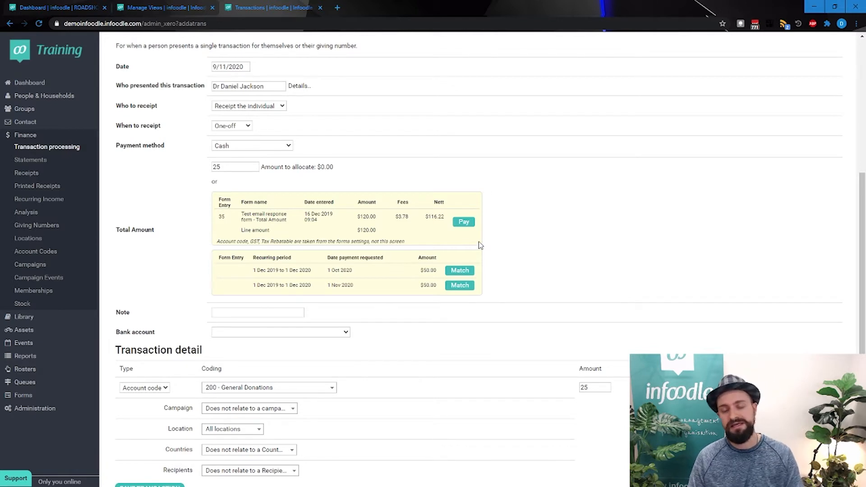
Step: Add the note "Got given at reception" to the transaction
{"action": "scroll", "coordinate": [392, 296], "scroll_direction": "down", "scroll_amount": 2}
{"action": "scroll", "coordinate": [392, 297], "scroll_direction": "down", "scroll_amount": 2}
{"action": "scroll", "coordinate": [243, 212], "scroll_direction": "up", "scroll_amount": 3}
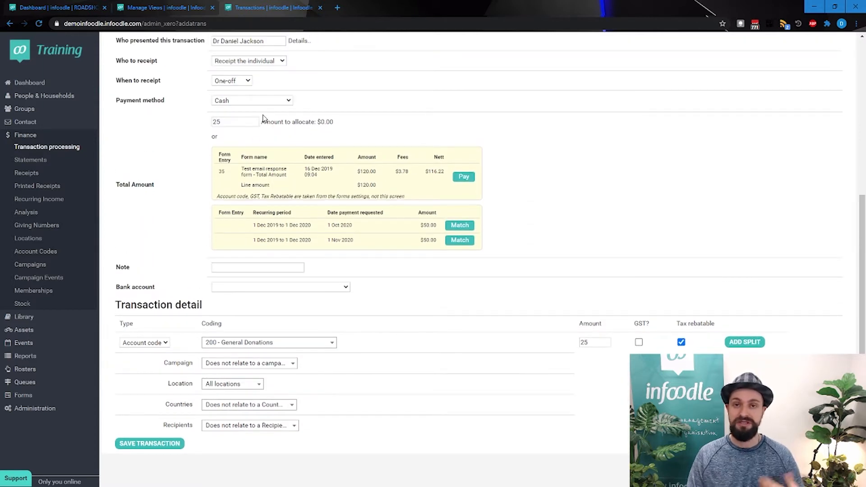
{"action": "left_click", "coordinate": [238, 267]}
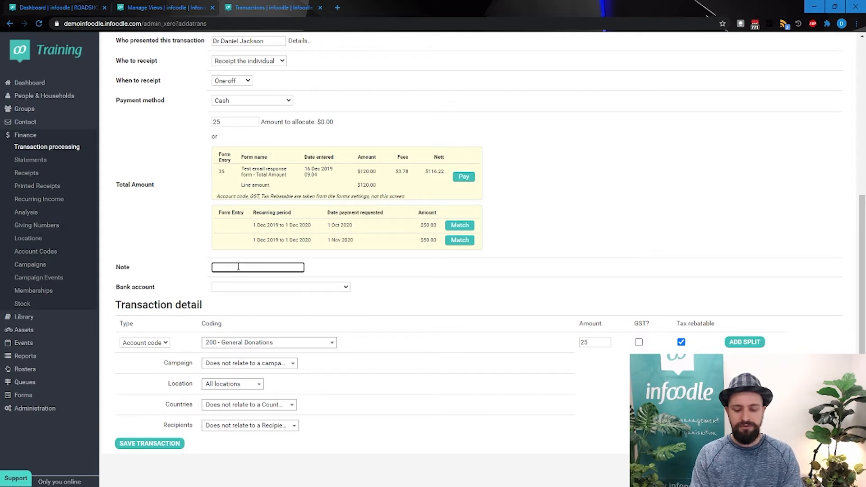
{"action": "type", "text": "Got giving"}
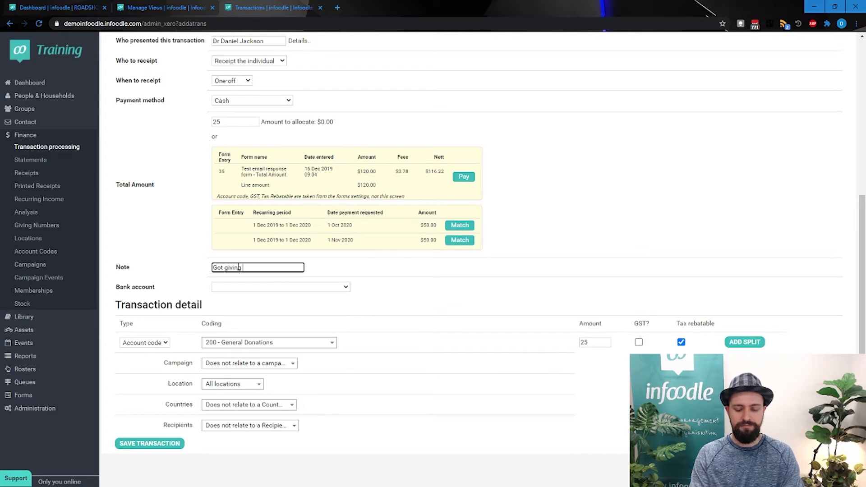
{"action": "type", "text": " at rece"}
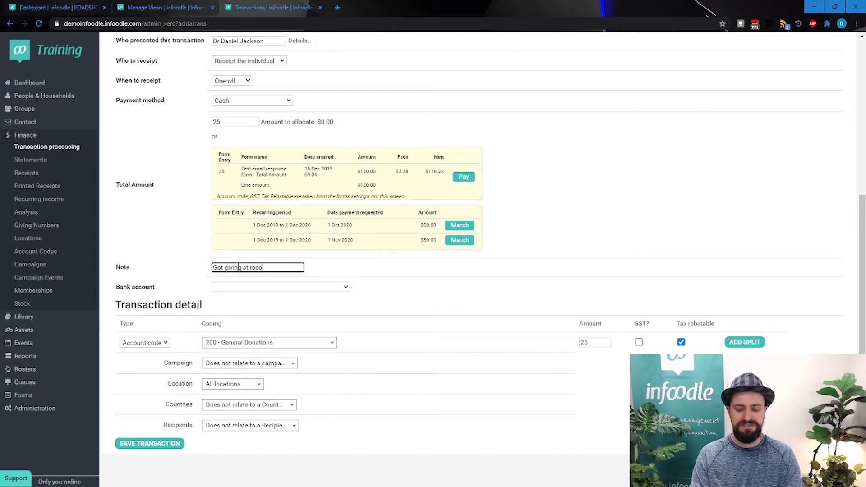
{"action": "type", "text": "ption"}
{"action": "scroll", "coordinate": [239, 267], "scroll_direction": "down", "scroll_amount": 1}
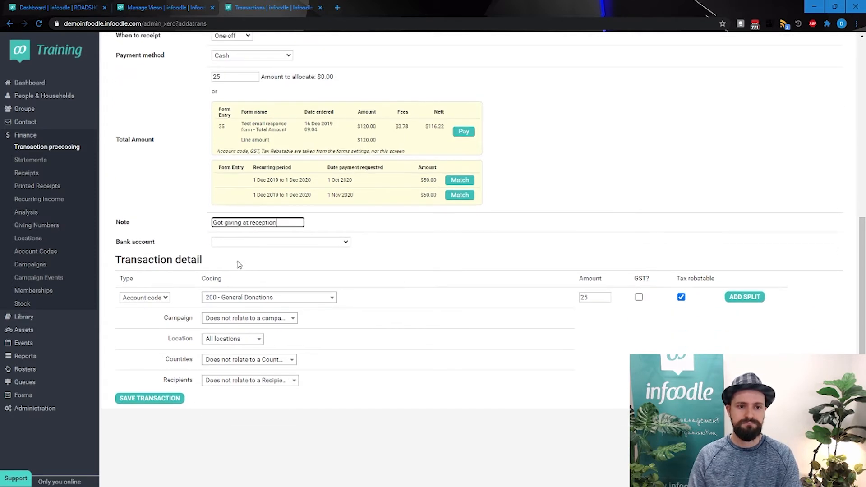
{"action": "key", "text": "BackSpace"}
{"action": "key", "text": "BackSpace"}
{"action": "key", "text": "BackSpace"}
{"action": "type", "text": "en"}
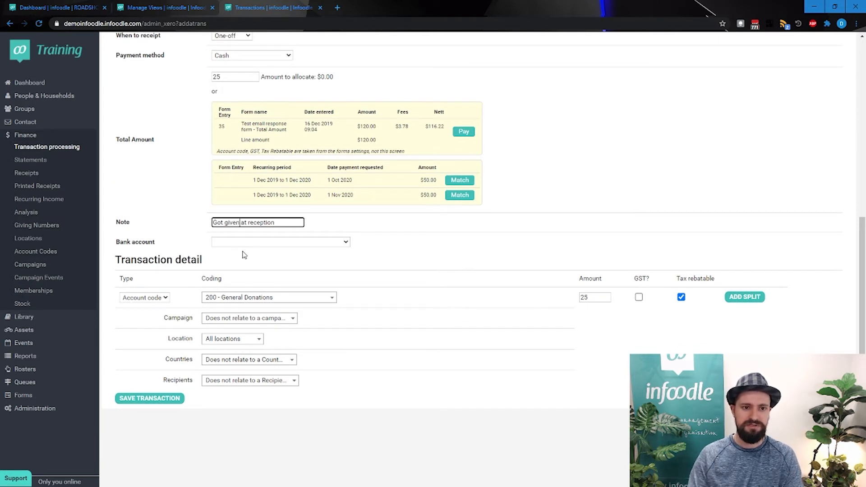
Step: Choose the Fake Account of Life bank account and save the transaction
{"action": "left_click", "coordinate": [253, 243]}
{"action": "left_click", "coordinate": [250, 258]}
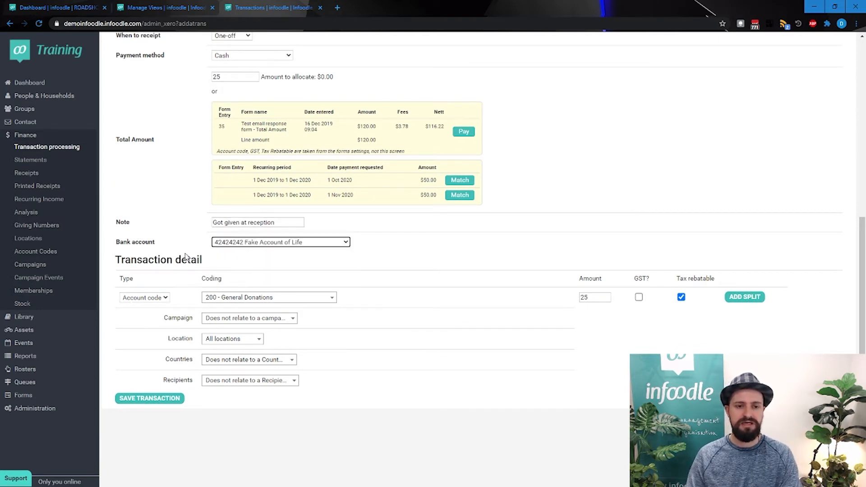
{"action": "scroll", "coordinate": [387, 283], "scroll_direction": "down", "scroll_amount": 1}
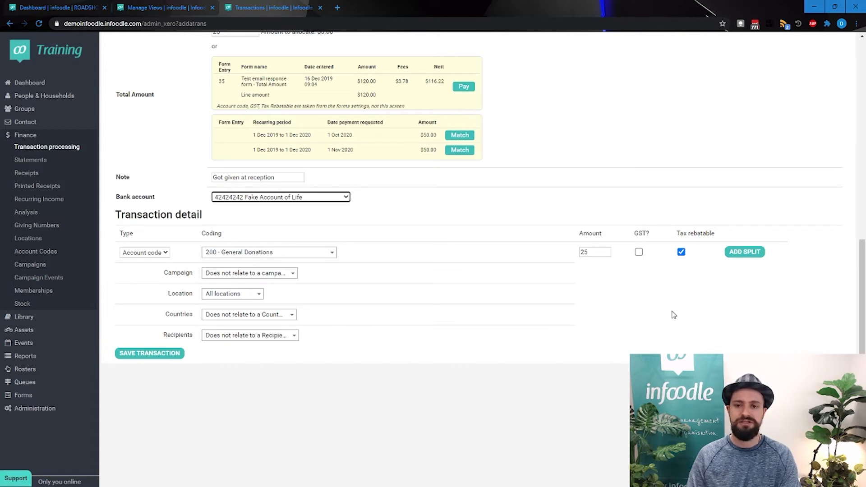
{"action": "left_click", "coordinate": [149, 355]}
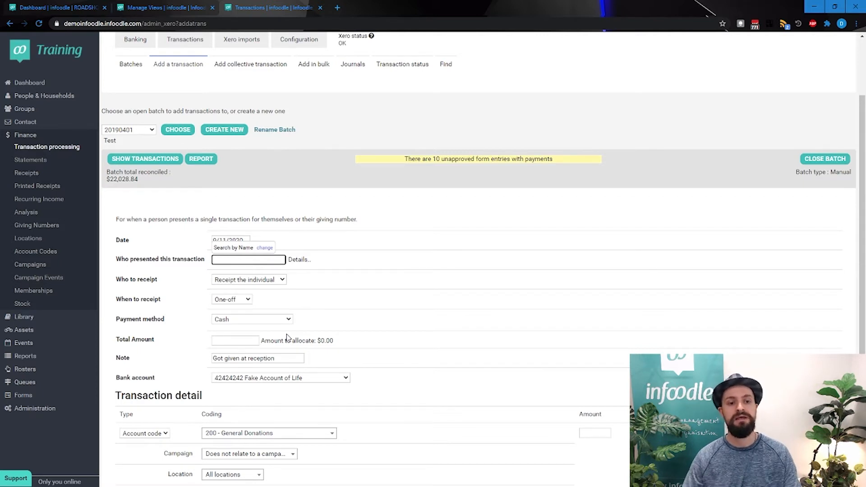
Step: Select a different contact as the presenter of a second transaction and set when to receipt to One-off
{"action": "scroll", "coordinate": [330, 273], "scroll_direction": "down", "scroll_amount": 1}
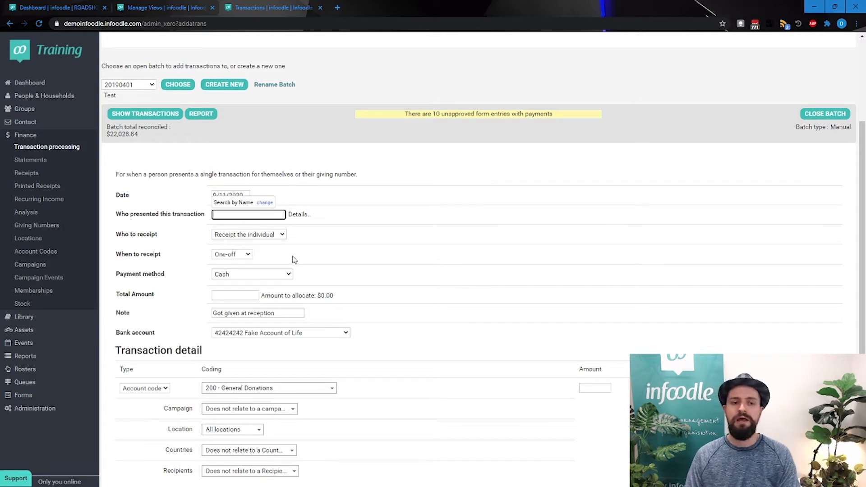
{"action": "type", "text": "sam"}
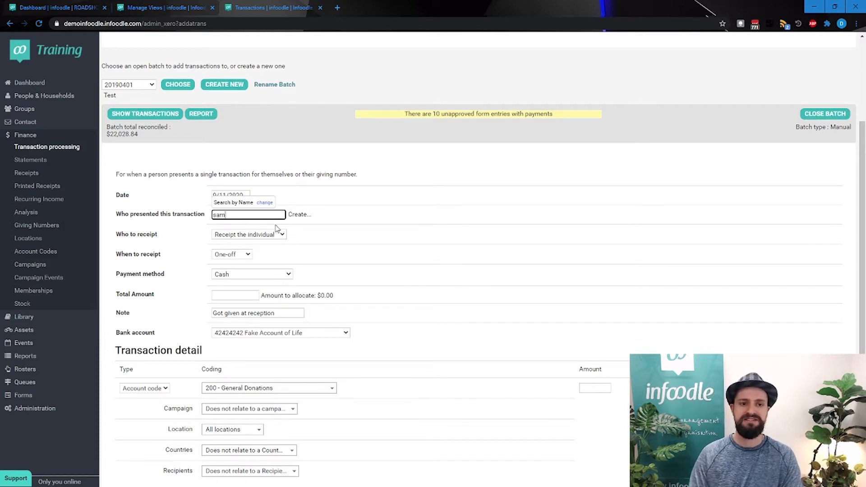
{"action": "left_click", "coordinate": [275, 243]}
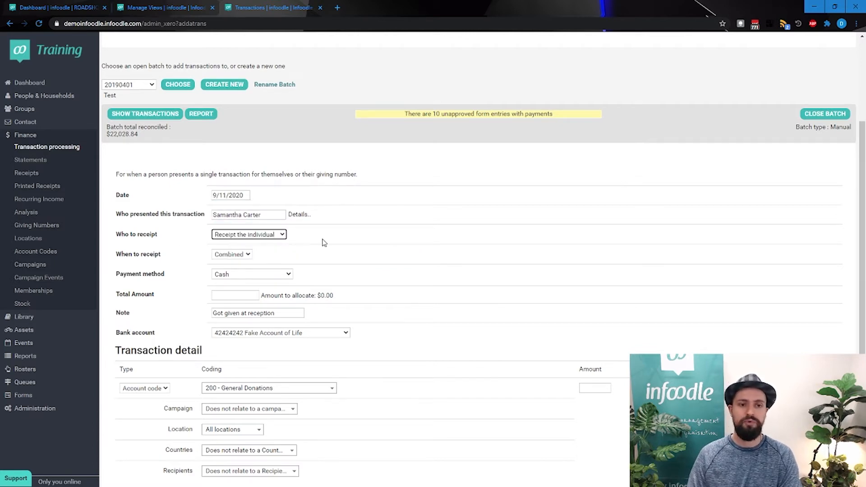
{"action": "scroll", "coordinate": [245, 267], "scroll_direction": "down", "scroll_amount": 1}
{"action": "left_click", "coordinate": [238, 209]}
{"action": "left_click", "coordinate": [231, 225]}
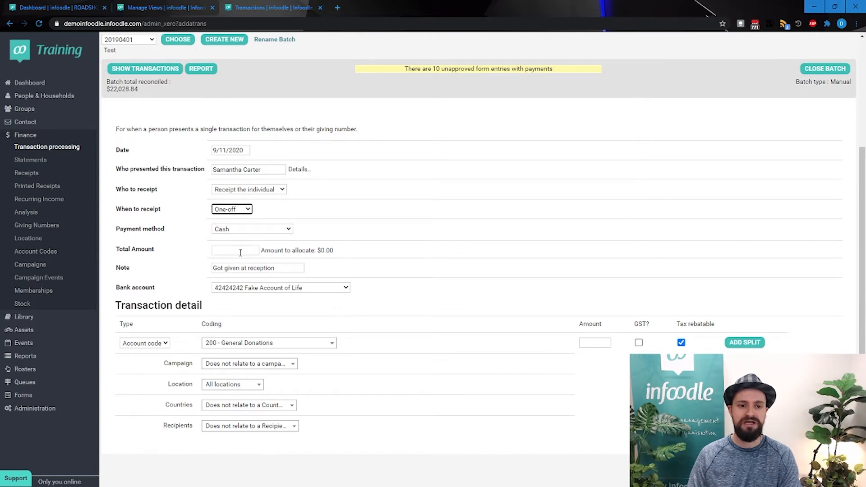
Step: Enter a total amount of 35 for the second transaction and save it
{"action": "left_click", "coordinate": [241, 249]}
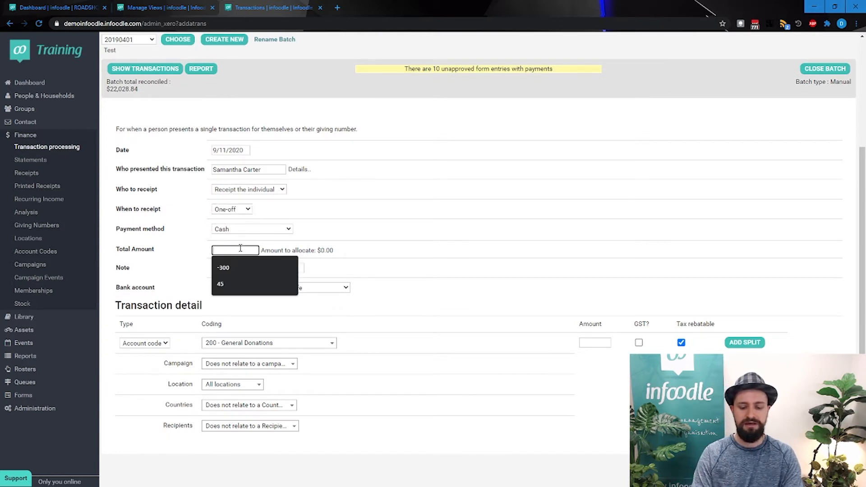
{"action": "type", "text": "35"}
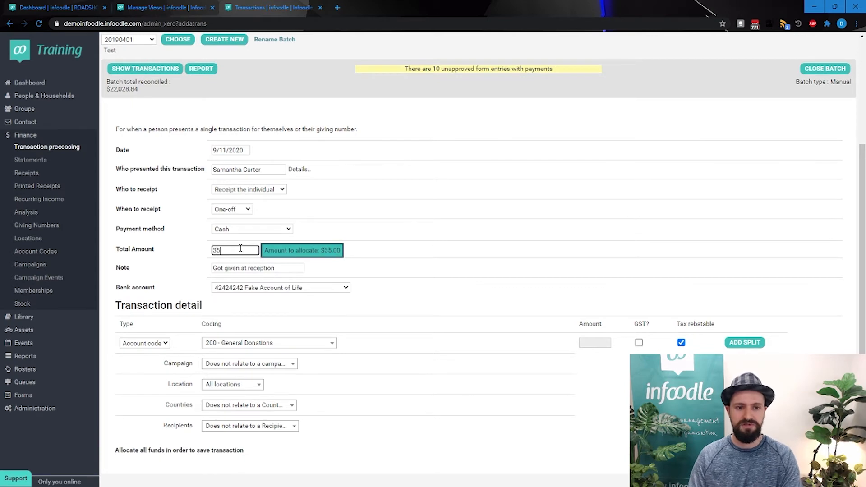
{"action": "left_click", "coordinate": [437, 246]}
{"action": "scroll", "coordinate": [418, 278], "scroll_direction": "down", "scroll_amount": 1}
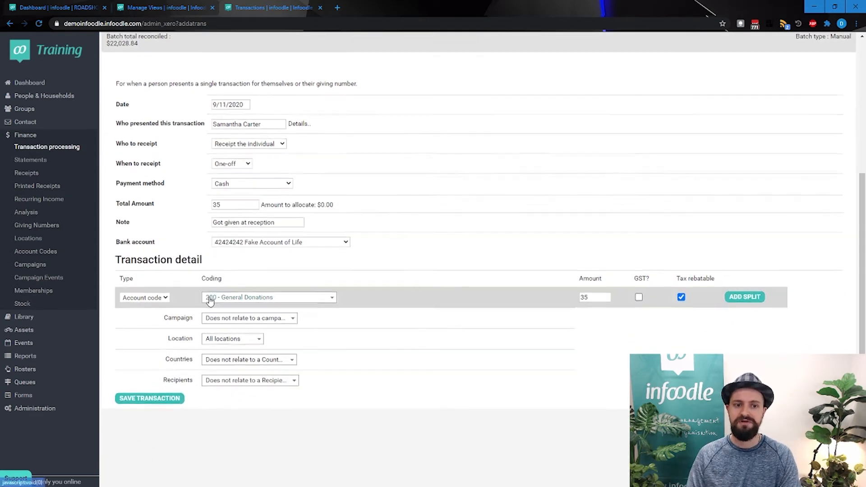
{"action": "scroll", "coordinate": [208, 299], "scroll_direction": "down", "scroll_amount": 2}
{"action": "left_click", "coordinate": [164, 356]}
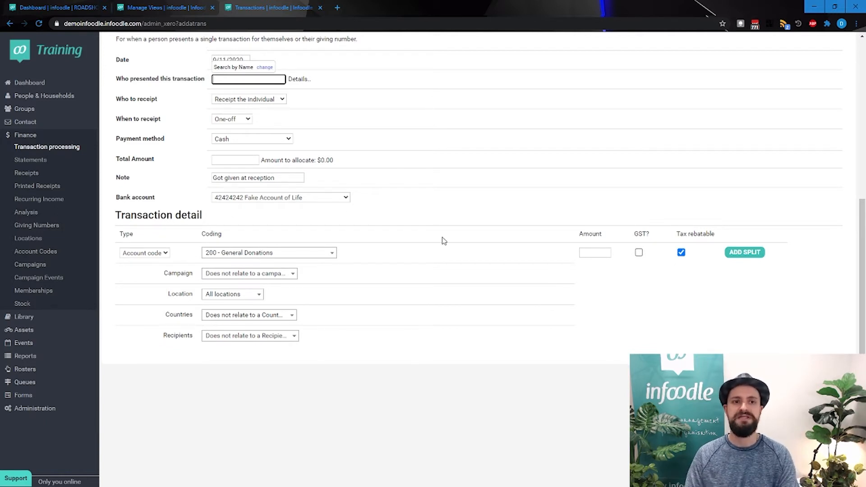
Step: Open the last recently used contact's finance activity and examine the 9 Nov 2020 donation's split and amount
{"action": "scroll", "coordinate": [442, 241], "scroll_direction": "up", "scroll_amount": 4}
{"action": "scroll", "coordinate": [323, 189], "scroll_direction": "up", "scroll_amount": 2}
{"action": "scroll", "coordinate": [323, 192], "scroll_direction": "up", "scroll_amount": 1}
{"action": "left_click", "coordinate": [255, 79]}
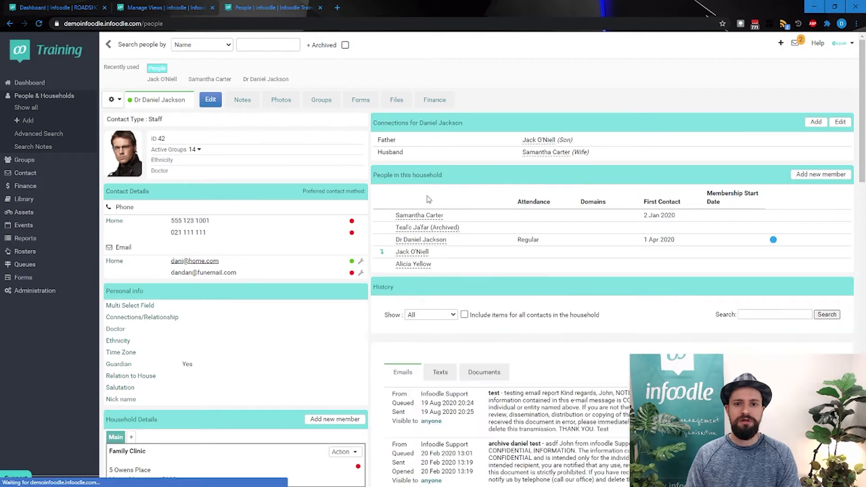
{"action": "left_click", "coordinate": [428, 100]}
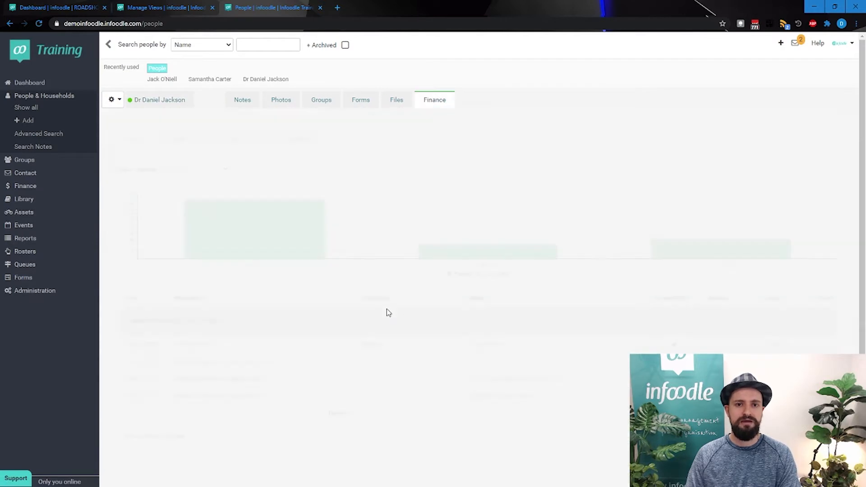
{"action": "scroll", "coordinate": [387, 311], "scroll_direction": "down", "scroll_amount": 2}
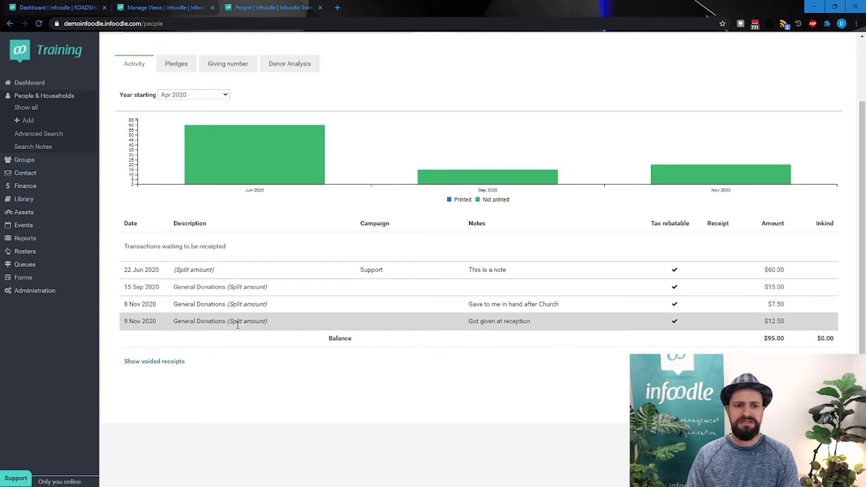
{"action": "left_click_drag", "start_coordinate": [224, 320], "coordinate": [274, 325]}
{"action": "left_click_drag", "start_coordinate": [762, 321], "coordinate": [794, 325]}
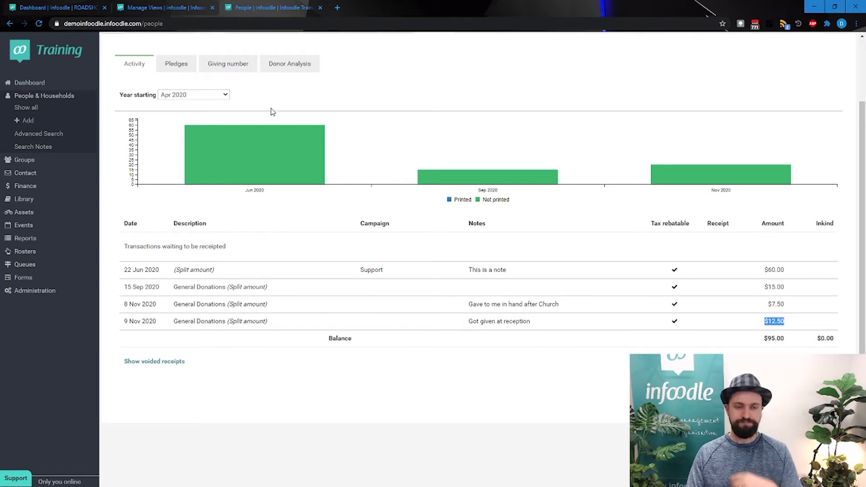
{"action": "scroll", "coordinate": [271, 113], "scroll_direction": "up", "scroll_amount": 2}
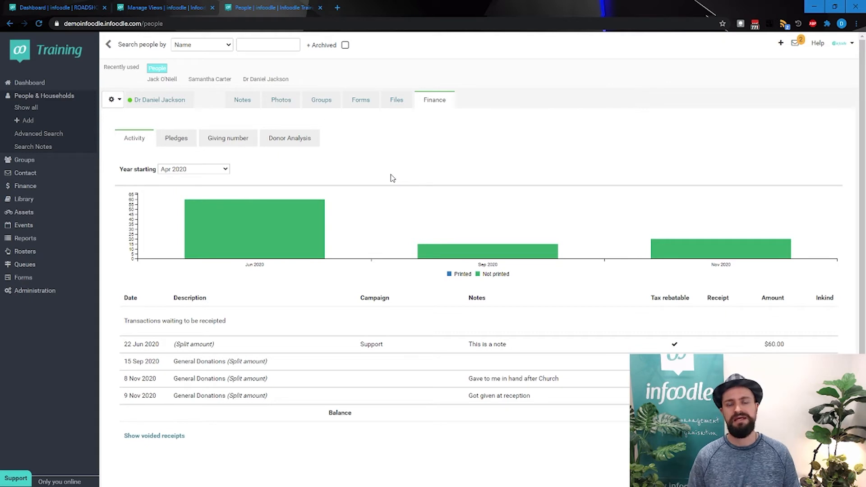
Step: Go to the list of forms and open the public page of "Demo - 2. Donation Form"
{"action": "left_click", "coordinate": [21, 279]}
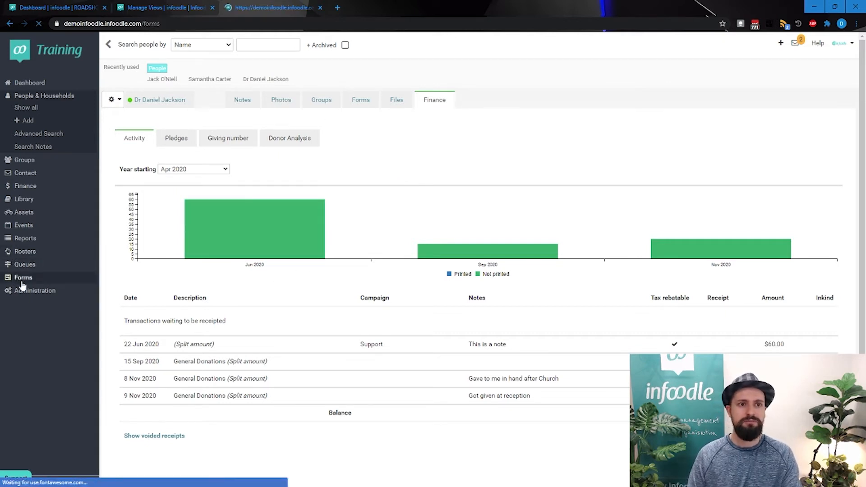
{"action": "scroll", "coordinate": [151, 298], "scroll_direction": "down", "scroll_amount": 3}
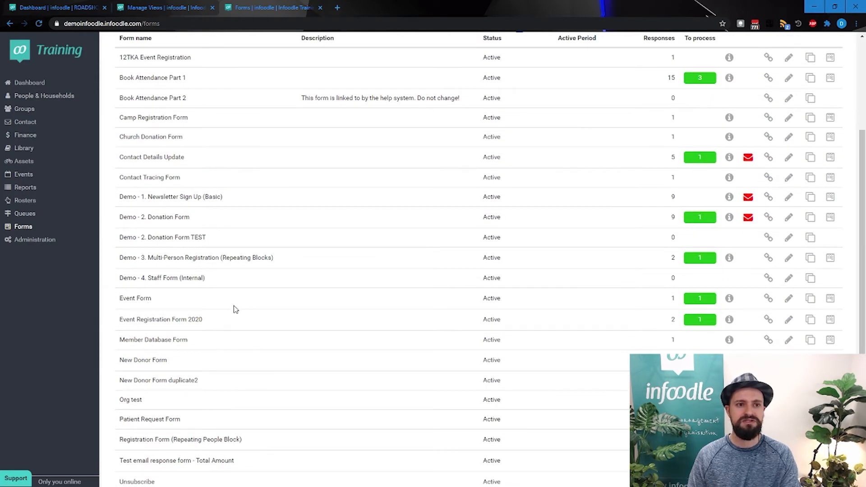
{"action": "scroll", "coordinate": [253, 307], "scroll_direction": "down", "scroll_amount": 2}
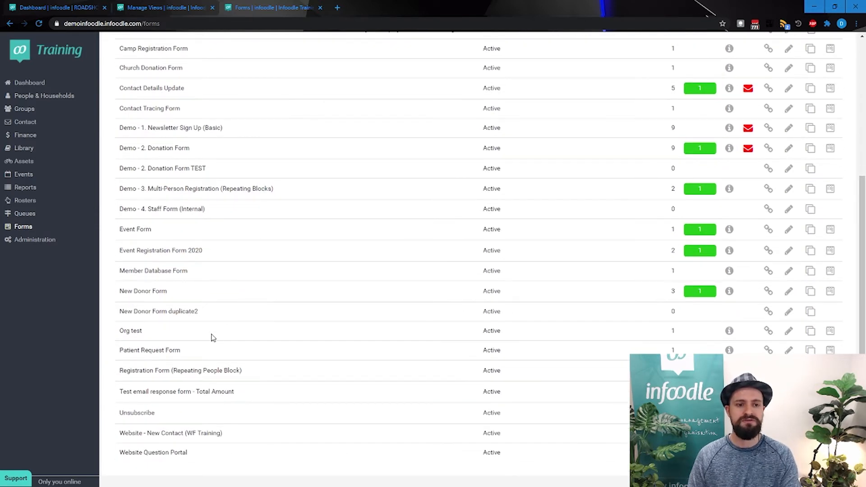
{"action": "scroll", "coordinate": [211, 339], "scroll_direction": "up", "scroll_amount": 3}
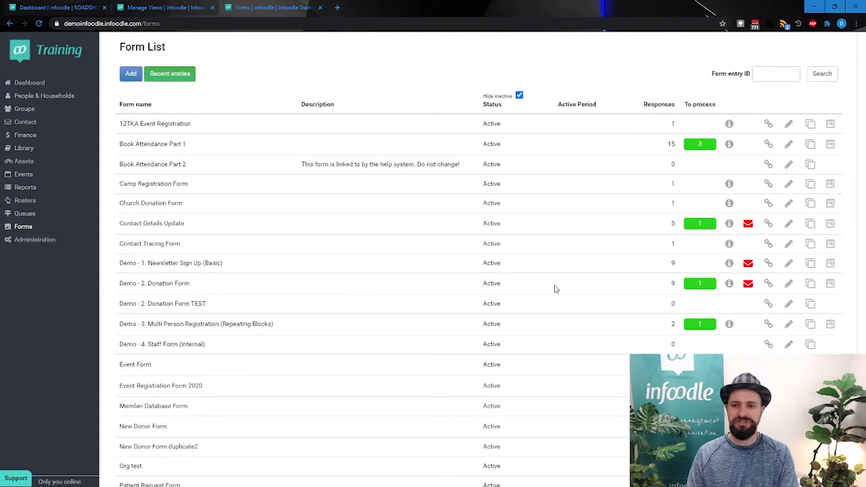
{"action": "left_click", "coordinate": [769, 283]}
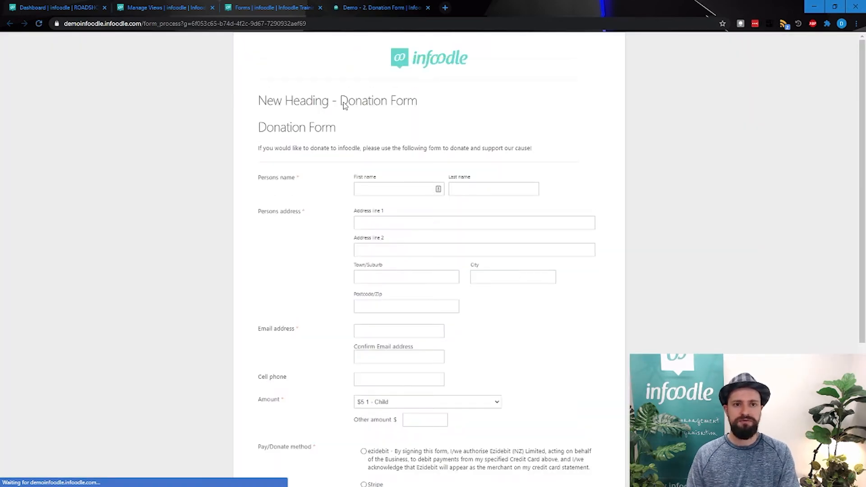
Step: Choose $25.00 as the donation amount on the public form and override it with an other amount of 40
{"action": "scroll", "coordinate": [344, 102], "scroll_direction": "down", "scroll_amount": 2}
{"action": "scroll", "coordinate": [480, 113], "scroll_direction": "up", "scroll_amount": 2}
{"action": "scroll", "coordinate": [432, 149], "scroll_direction": "down", "scroll_amount": 2}
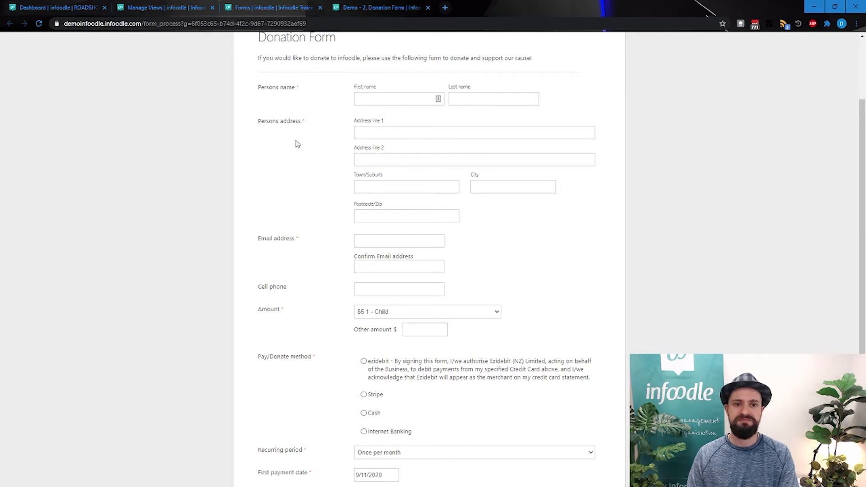
{"action": "scroll", "coordinate": [317, 195], "scroll_direction": "down", "scroll_amount": 3}
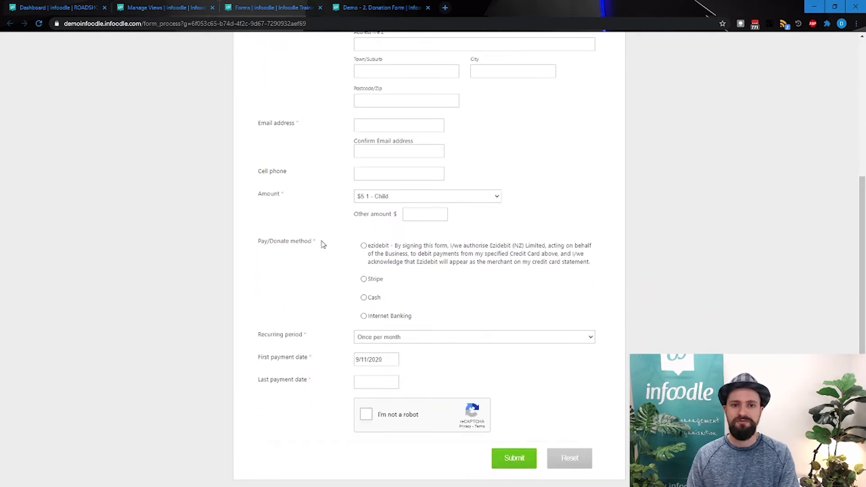
{"action": "left_click", "coordinate": [372, 198]}
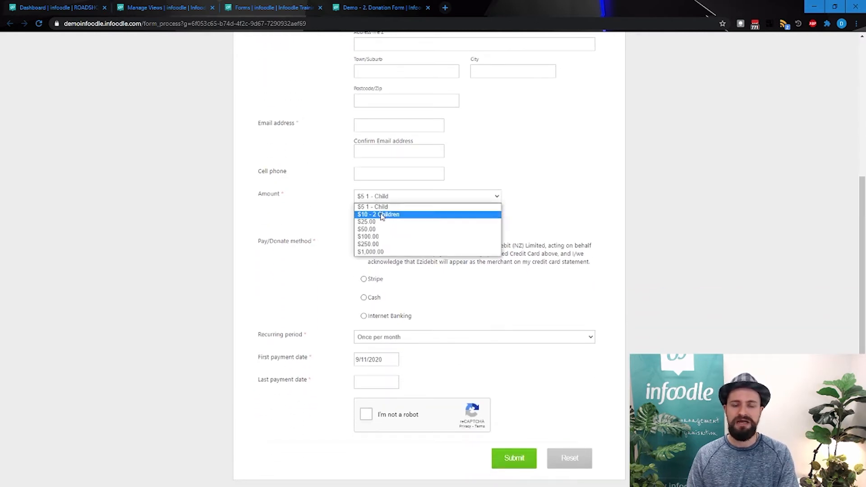
{"action": "left_click", "coordinate": [384, 222]}
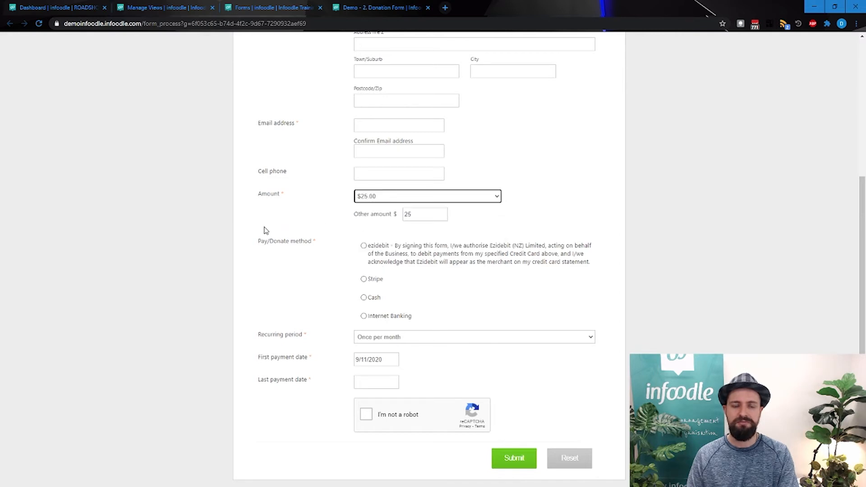
{"action": "key", "text": "Tab"}
{"action": "type", "text": "4"}
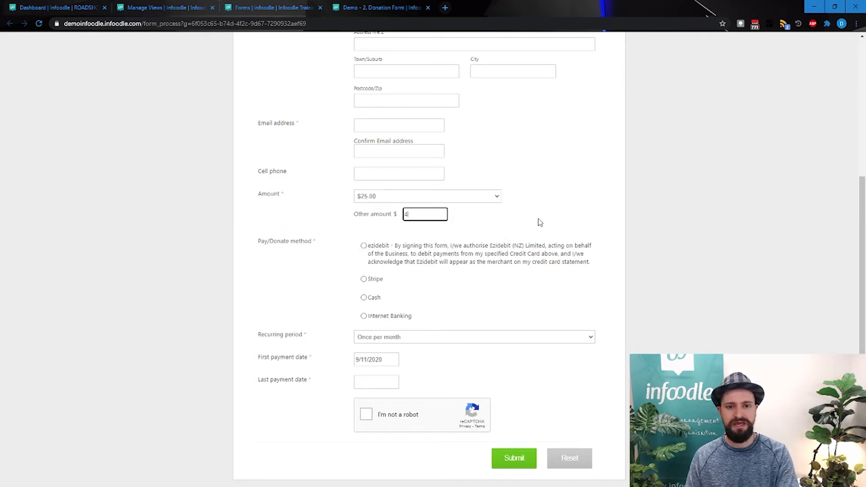
{"action": "type", "text": "0"}
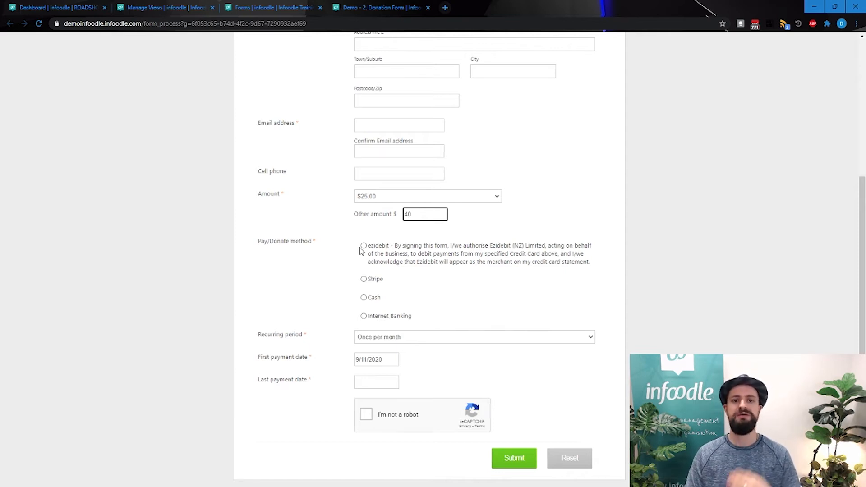
Step: Try the Internet Banking and Cash donate methods and leave Stripe selected as the pay/donate method
{"action": "left_click", "coordinate": [363, 279]}
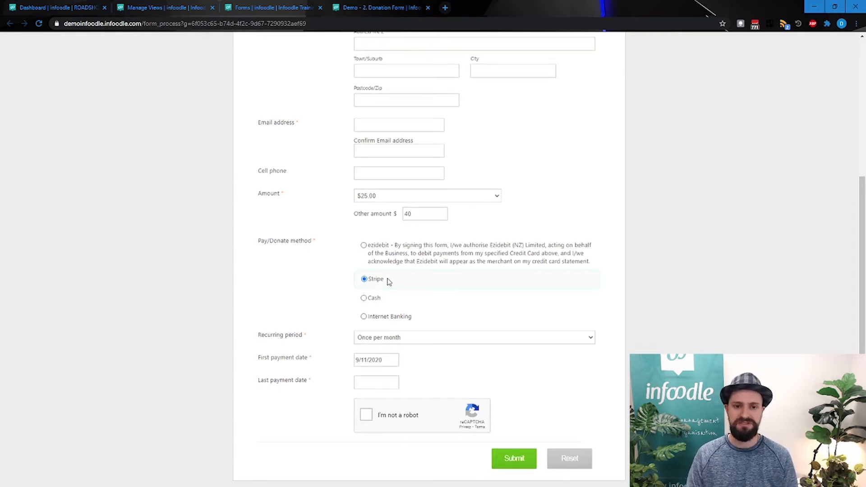
{"action": "left_click_drag", "start_coordinate": [368, 282], "coordinate": [419, 285]}
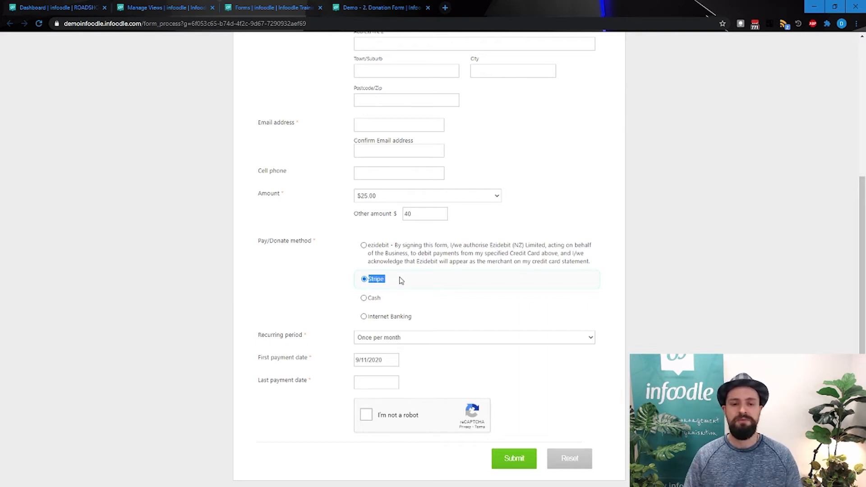
{"action": "left_click", "coordinate": [364, 316]}
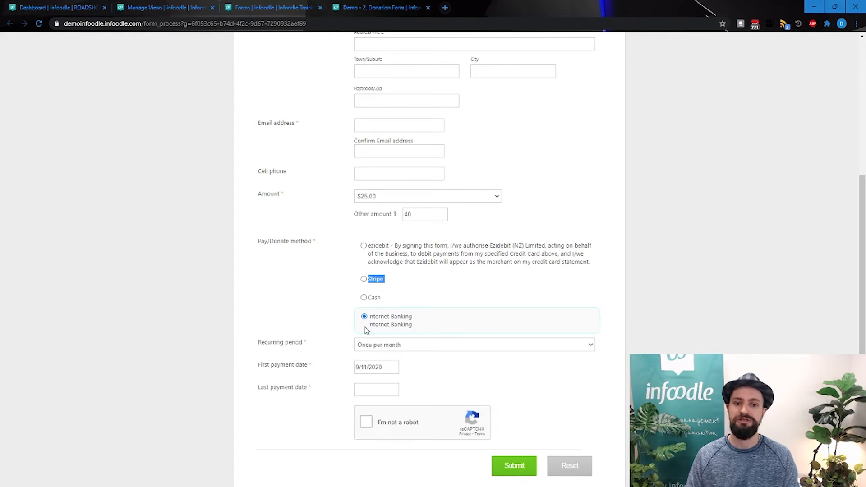
{"action": "left_click", "coordinate": [363, 297]}
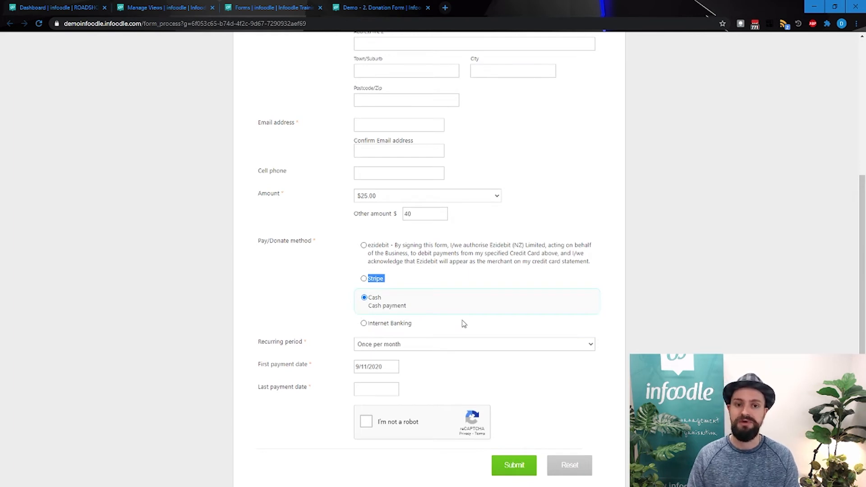
{"action": "left_click", "coordinate": [364, 279]}
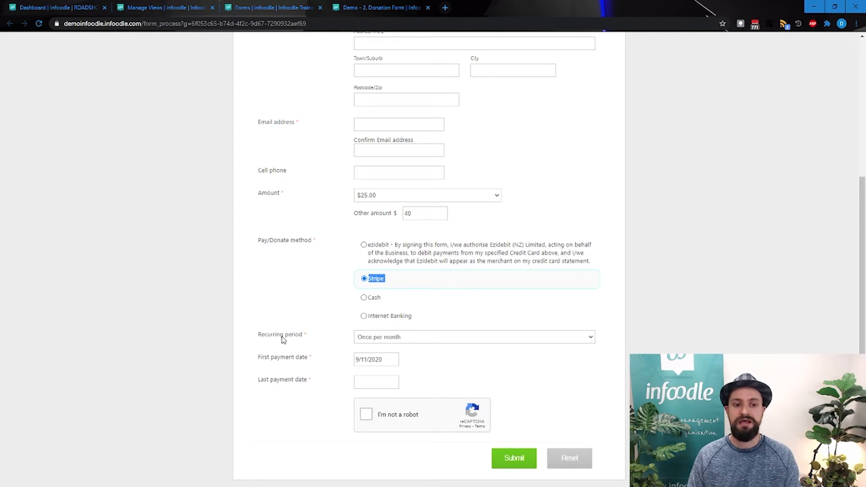
Step: Review the recurring period options and set the donation's recurring period to One time
{"action": "left_click", "coordinate": [454, 342]}
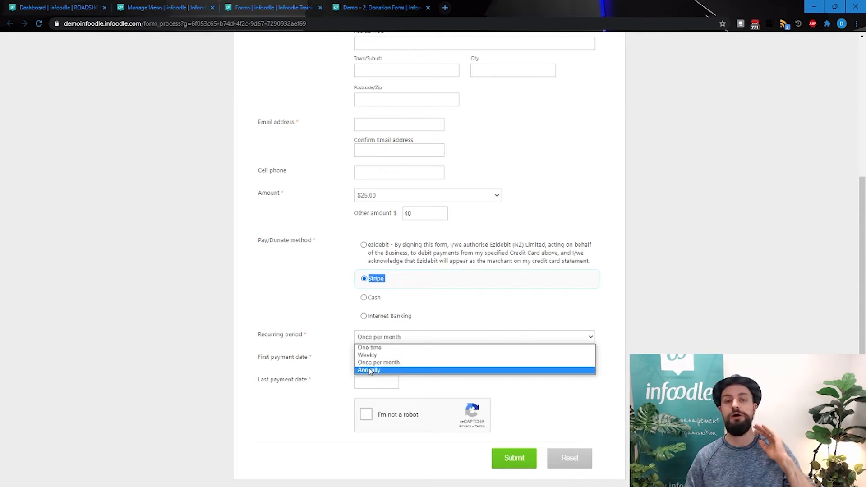
{"action": "left_click", "coordinate": [336, 371]}
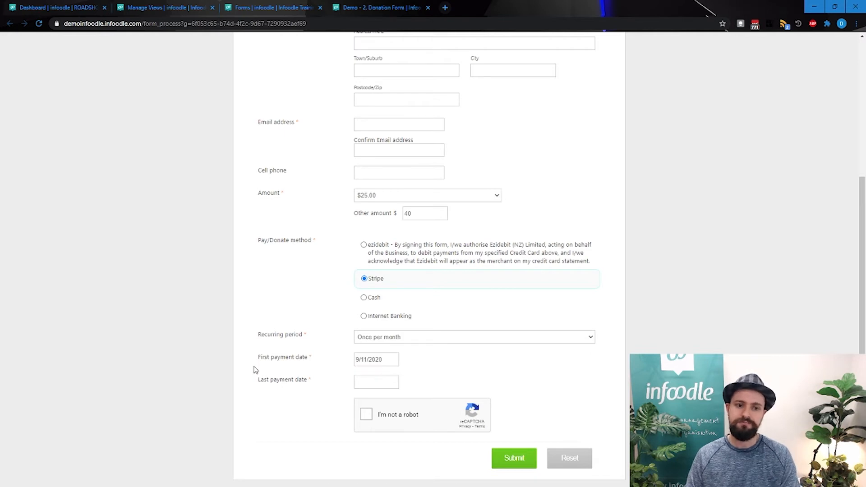
{"action": "left_click", "coordinate": [375, 339]}
{"action": "left_click", "coordinate": [375, 346]}
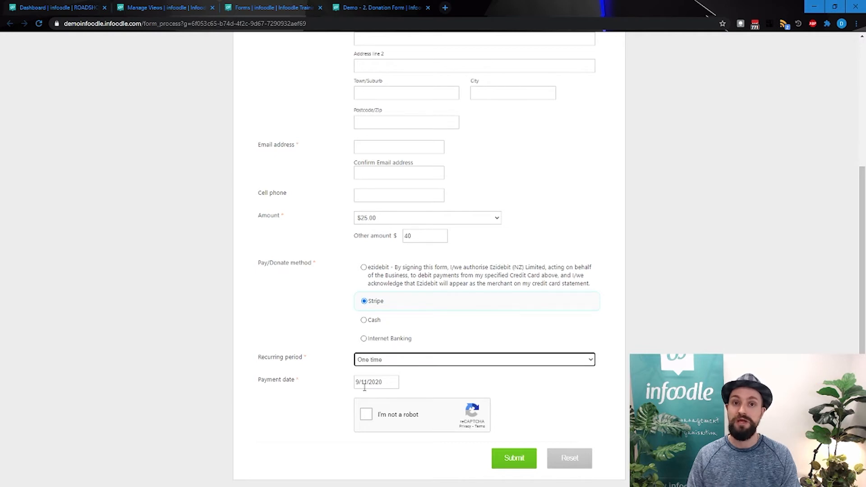
Step: Set the recurring period to Weekly and highlight the first and last payment date labels
{"action": "left_click", "coordinate": [370, 364]}
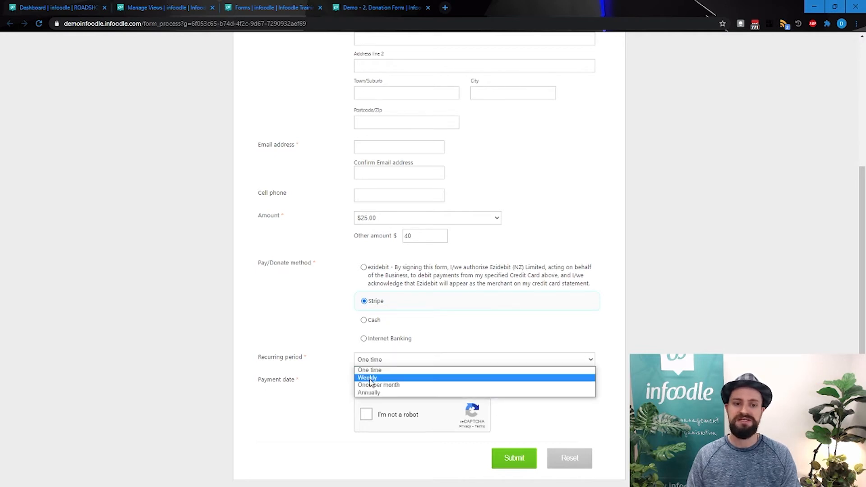
{"action": "left_click", "coordinate": [370, 379]}
{"action": "left_click_drag", "start_coordinate": [263, 360], "coordinate": [331, 362]}
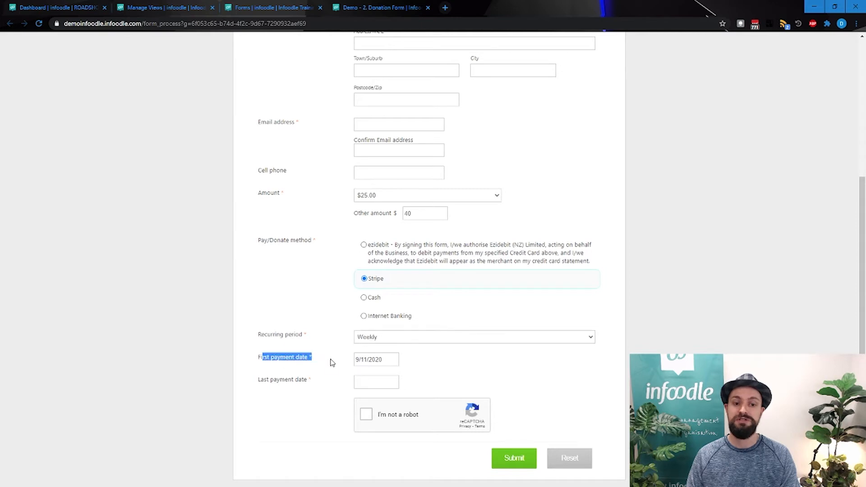
{"action": "left_click_drag", "start_coordinate": [262, 380], "coordinate": [311, 382]}
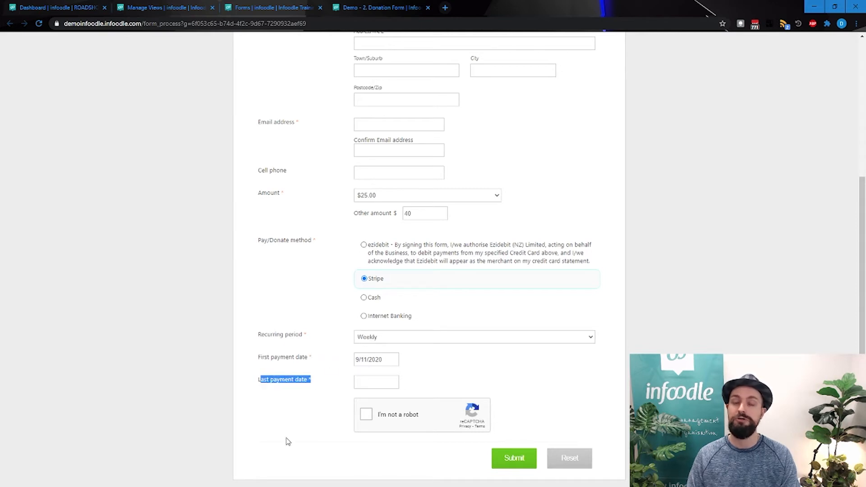
{"action": "left_click", "coordinate": [292, 401]}
Step: Set the recurring period to One time, complete the reCAPTCHA check and try to submit the donation form
{"action": "left_click", "coordinate": [360, 336]}
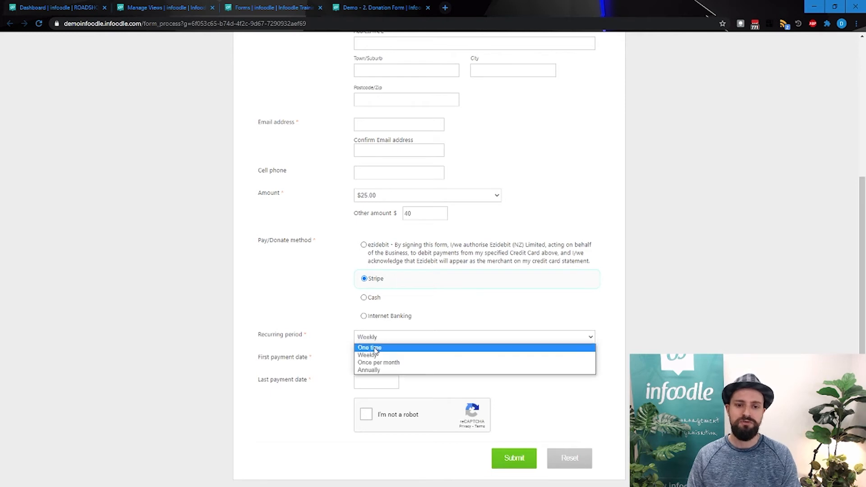
{"action": "left_click", "coordinate": [375, 351]}
{"action": "left_click", "coordinate": [364, 417]}
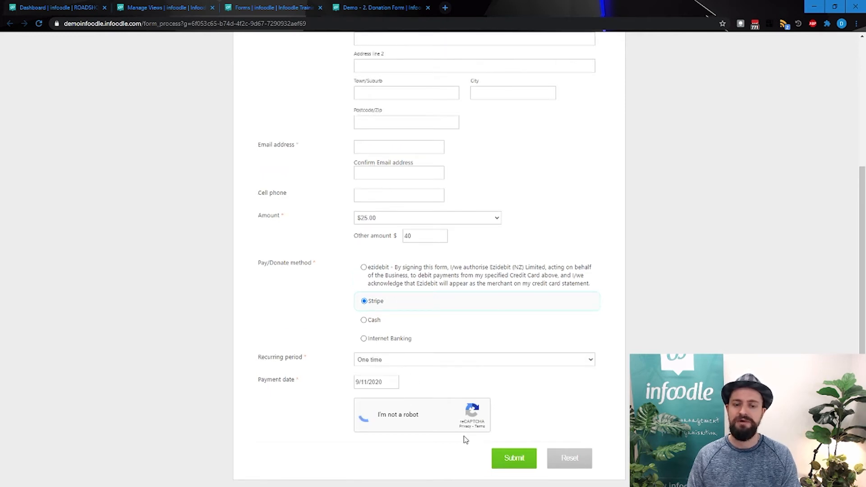
{"action": "left_click", "coordinate": [515, 459]}
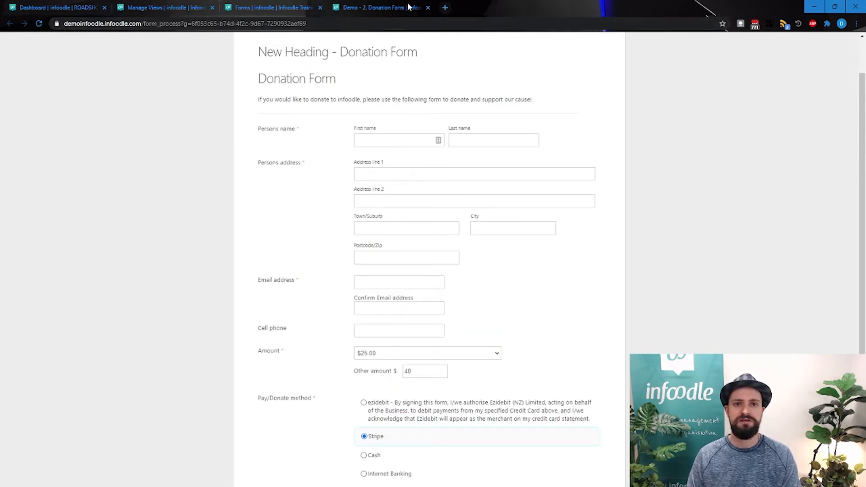
Step: Close the public form and open the 16 Sep 2020 entry awaiting approval for "Demo - 2. Donation Form"
{"action": "left_click", "coordinate": [428, 8]}
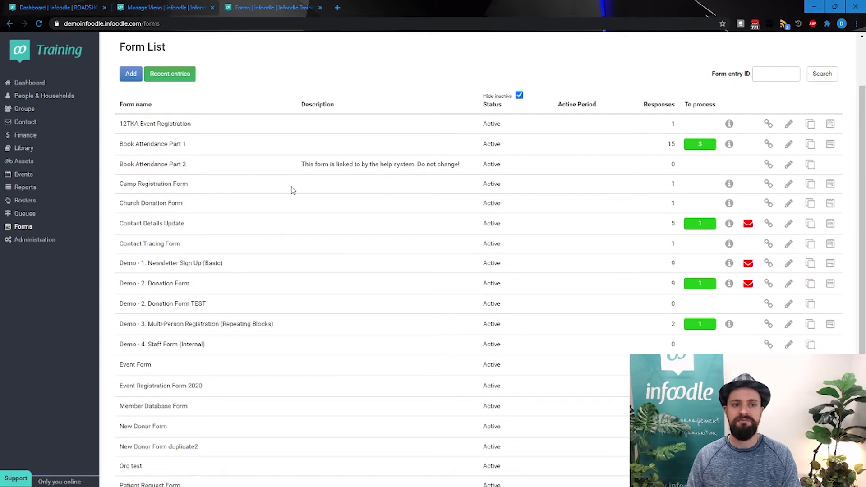
{"action": "left_click", "coordinate": [831, 284]}
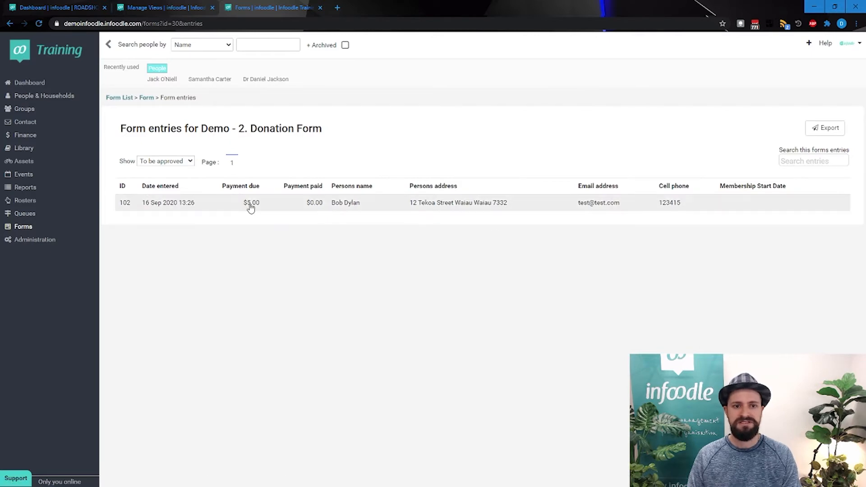
{"action": "left_click", "coordinate": [350, 209]}
Step: Examine the entry's amount, pay method and pledge details, including the period, start and end dates, fee and nett amount
{"action": "scroll", "coordinate": [499, 228], "scroll_direction": "down", "scroll_amount": 1}
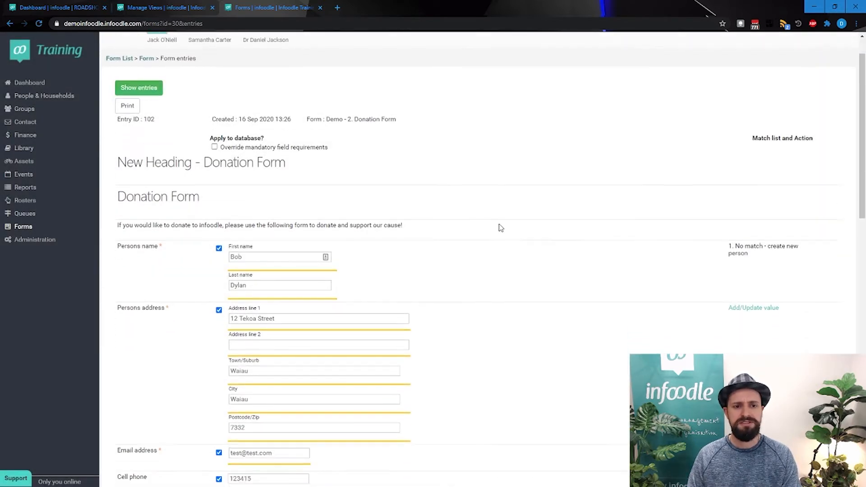
{"action": "scroll", "coordinate": [456, 324], "scroll_direction": "down", "scroll_amount": 8}
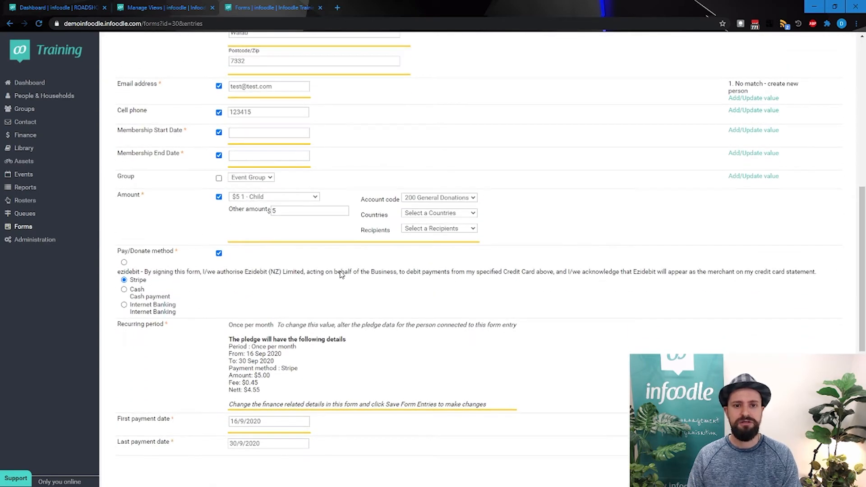
{"action": "scroll", "coordinate": [314, 253], "scroll_direction": "down", "scroll_amount": 1}
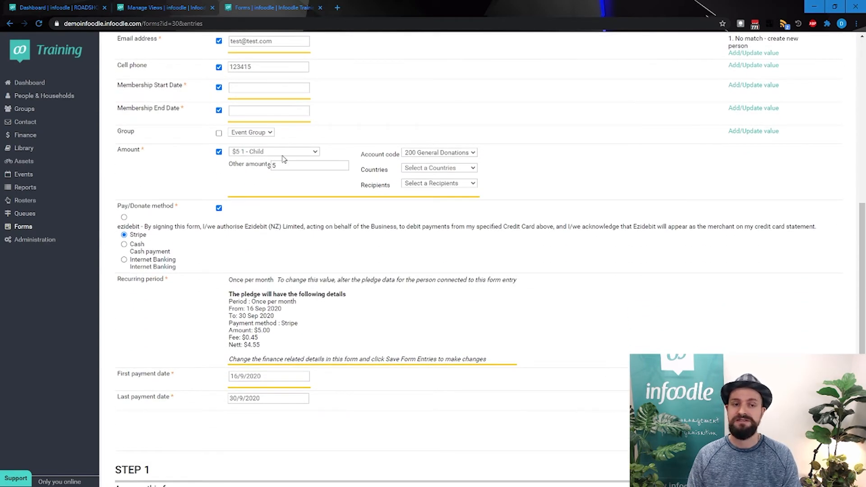
{"action": "scroll", "coordinate": [318, 258], "scroll_direction": "down", "scroll_amount": 2}
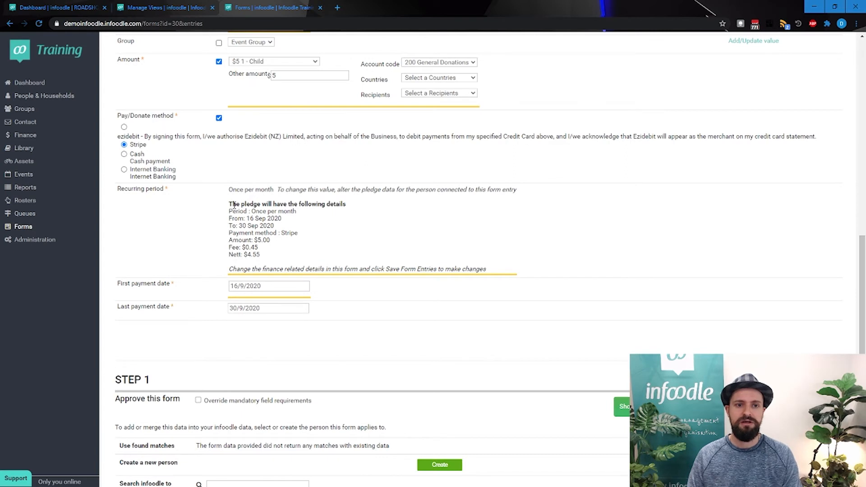
{"action": "left_click_drag", "start_coordinate": [248, 211], "coordinate": [298, 212]}
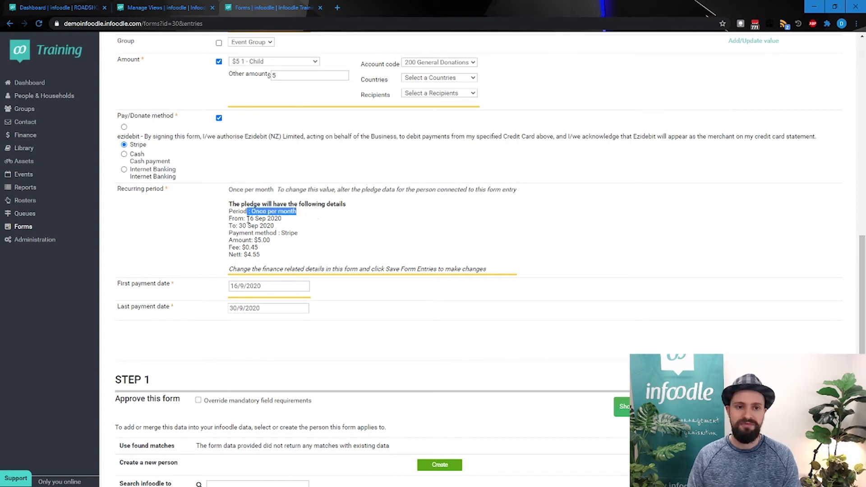
{"action": "left_click_drag", "start_coordinate": [237, 218], "coordinate": [306, 222]}
{"action": "left_click_drag", "start_coordinate": [228, 226], "coordinate": [284, 228]}
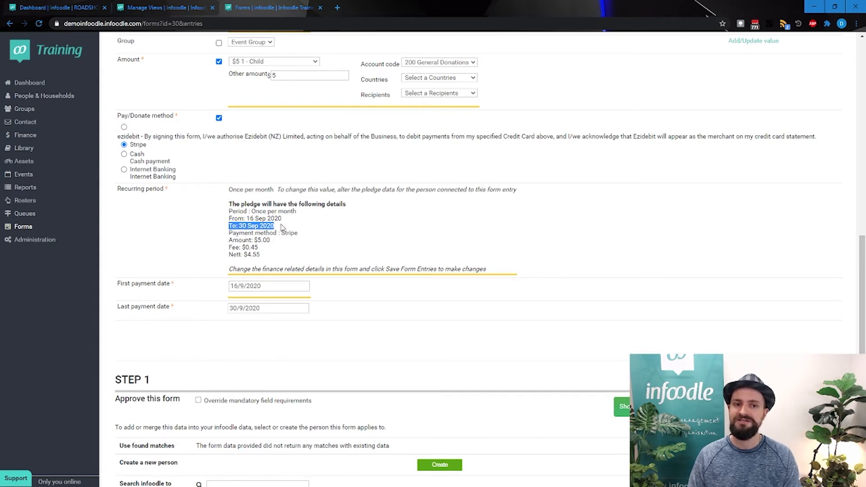
{"action": "mouse_move", "coordinate": [268, 212]}
{"action": "left_mouse_down"}
{"action": "mouse_move", "coordinate": [297, 212]}
{"action": "mouse_move", "coordinate": [281, 219]}
{"action": "left_mouse_up"}
{"action": "left_click", "coordinate": [266, 219]}
{"action": "scroll", "coordinate": [308, 233], "scroll_direction": "down", "scroll_amount": 3}
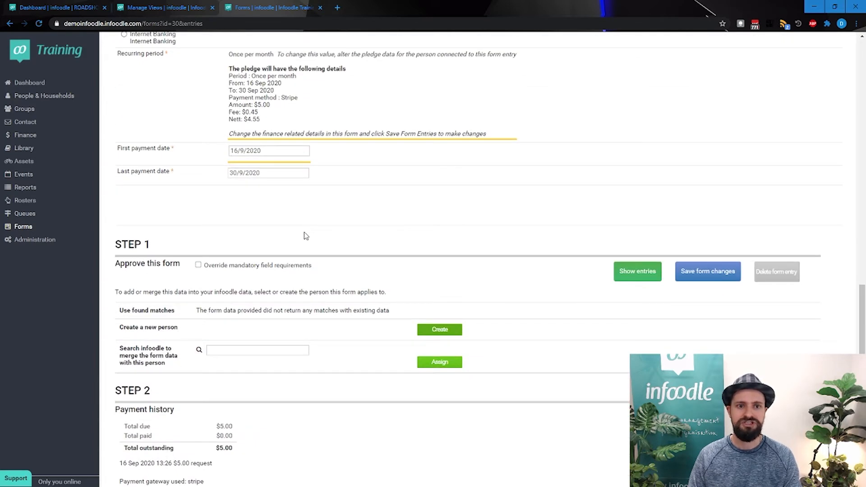
{"action": "left_click_drag", "start_coordinate": [231, 112], "coordinate": [293, 115]}
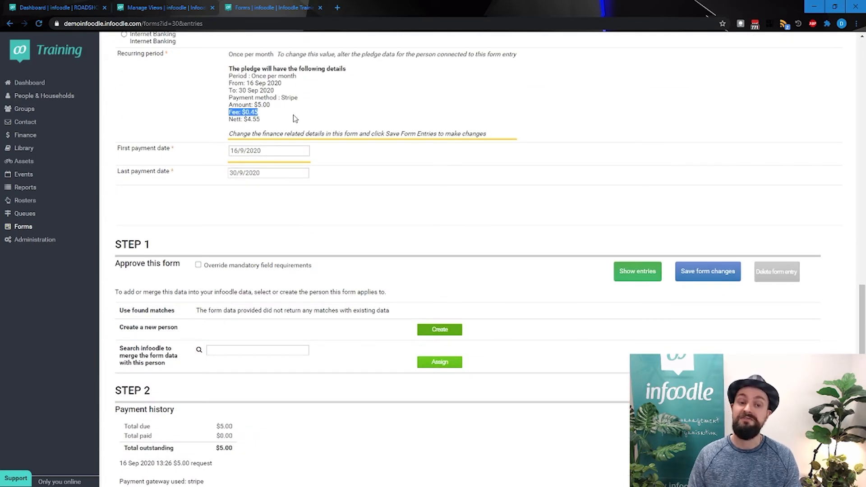
{"action": "left_click_drag", "start_coordinate": [225, 117], "coordinate": [281, 122]}
{"action": "left_click", "coordinate": [283, 112]}
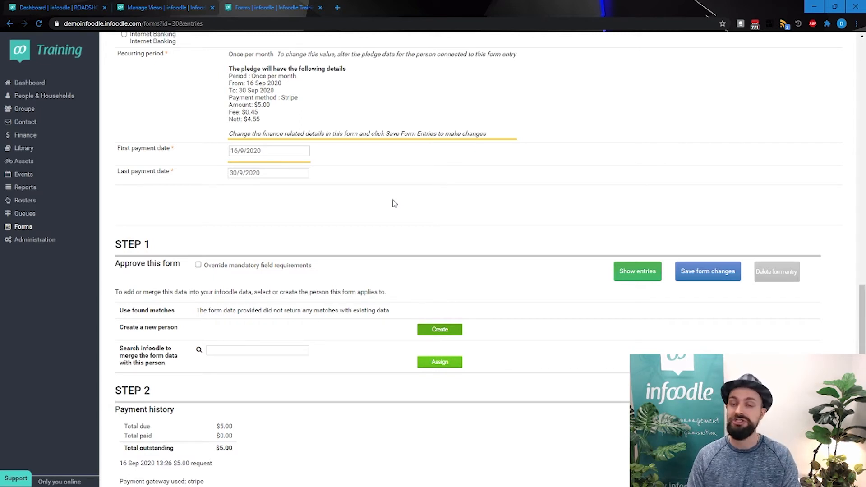
Step: Leave the form entry and open the payout items of the 30 Jun 2020 Stripe payout in the finance transaction processing area
{"action": "scroll", "coordinate": [394, 204], "scroll_direction": "up", "scroll_amount": 15}
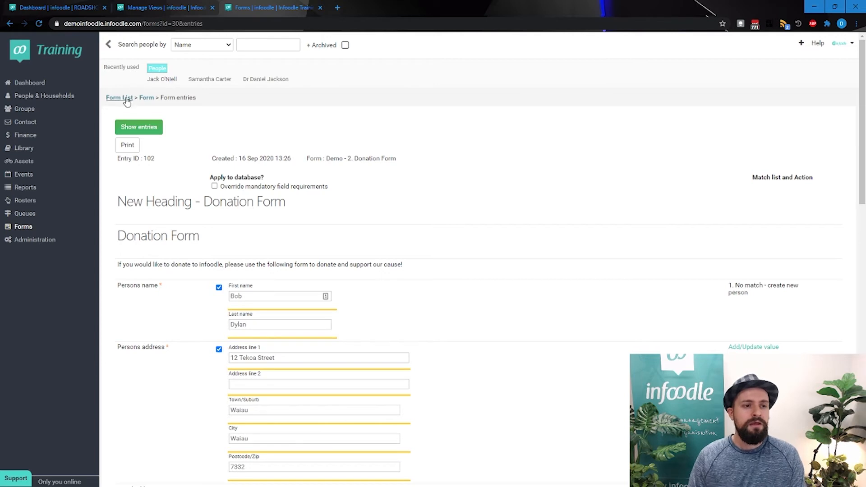
{"action": "left_click", "coordinate": [32, 136]}
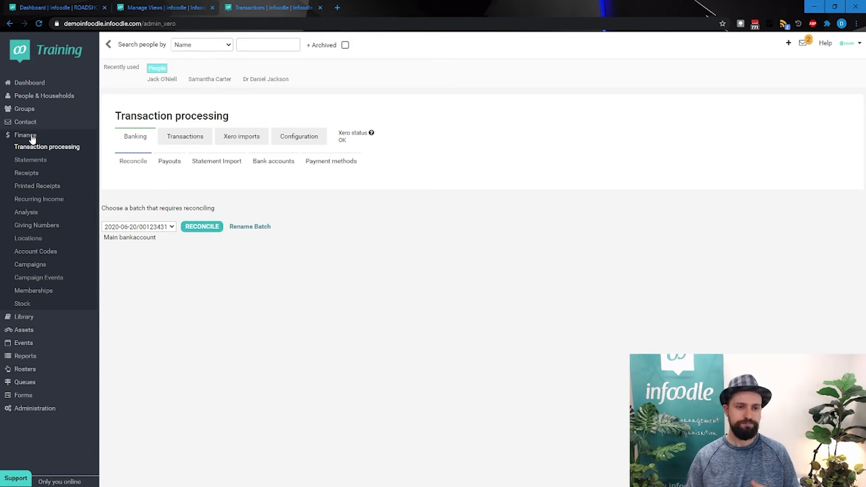
{"action": "left_click", "coordinate": [169, 168]}
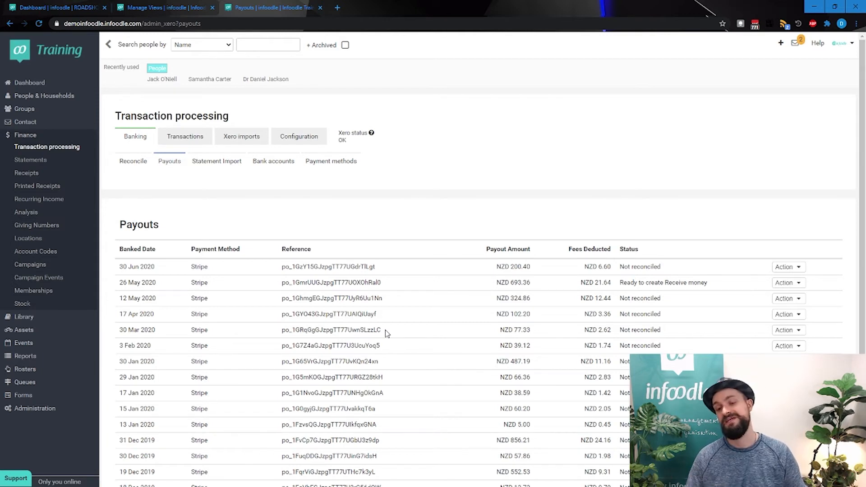
{"action": "left_click", "coordinate": [781, 269]}
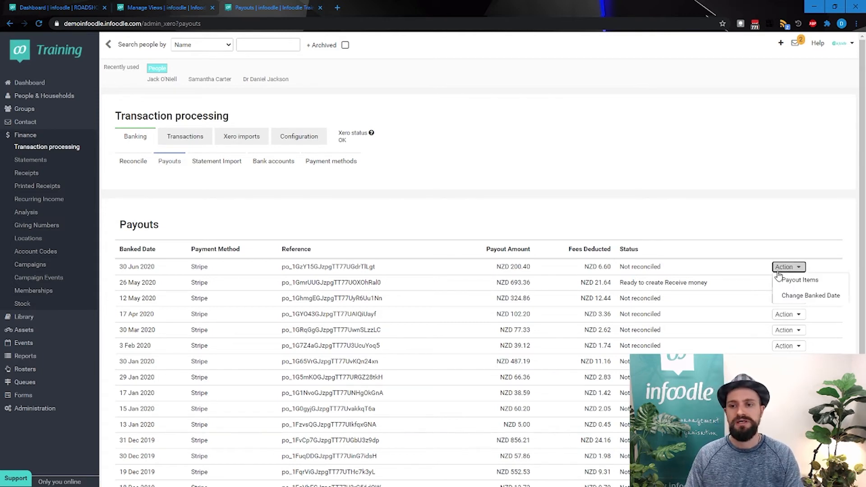
{"action": "left_click", "coordinate": [796, 283]}
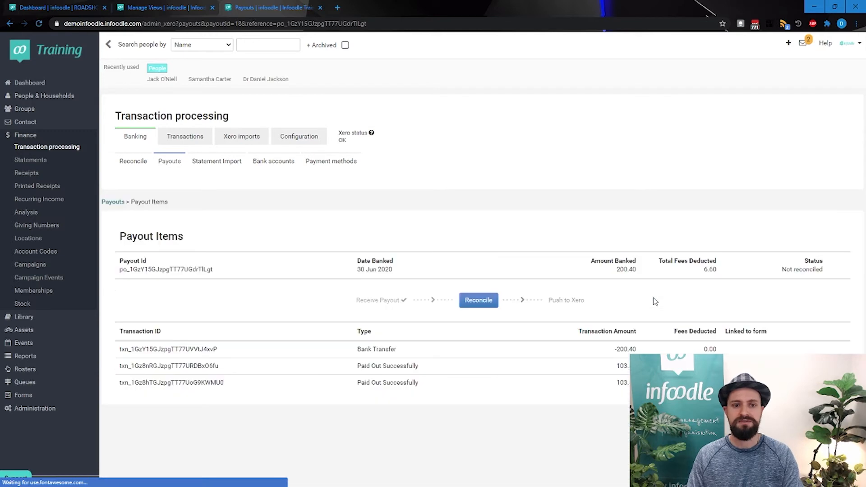
Step: Highlight the IDs of the two "Paid Out Successfully" transactions and the payout's total fees deducted, clearing the highlights
{"action": "left_click_drag", "start_coordinate": [135, 366], "coordinate": [228, 374]}
{"action": "left_click_drag", "start_coordinate": [149, 383], "coordinate": [199, 384]}
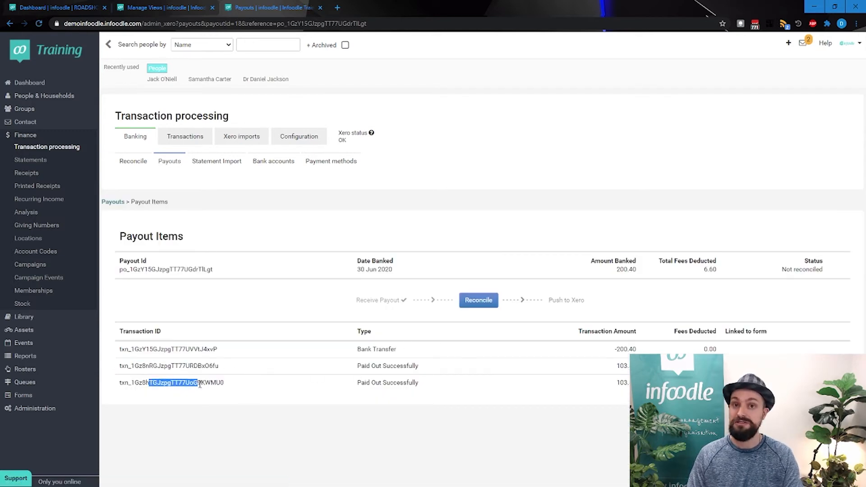
{"action": "left_click", "coordinate": [401, 368]}
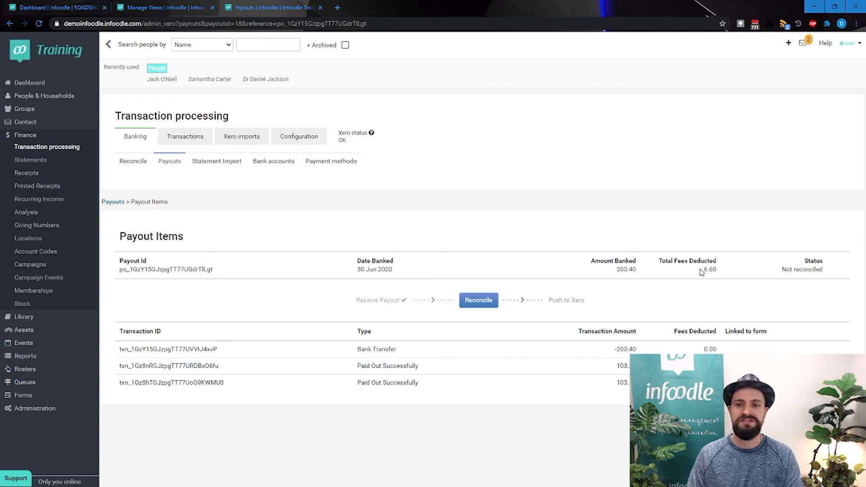
{"action": "left_click_drag", "start_coordinate": [702, 272], "coordinate": [723, 270]}
{"action": "left_click", "coordinate": [534, 371]}
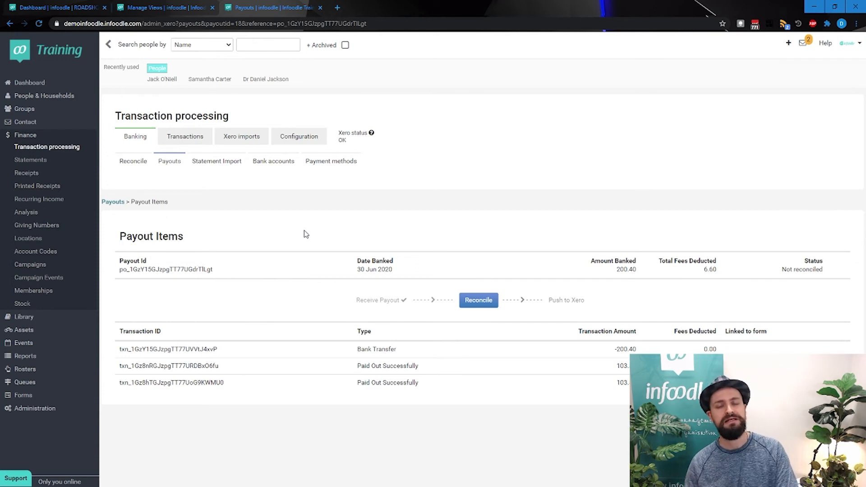
Step: Open the donation receipts page, select all recipients for email and set the email template to "Email Receipt Template"
{"action": "left_click", "coordinate": [26, 175]}
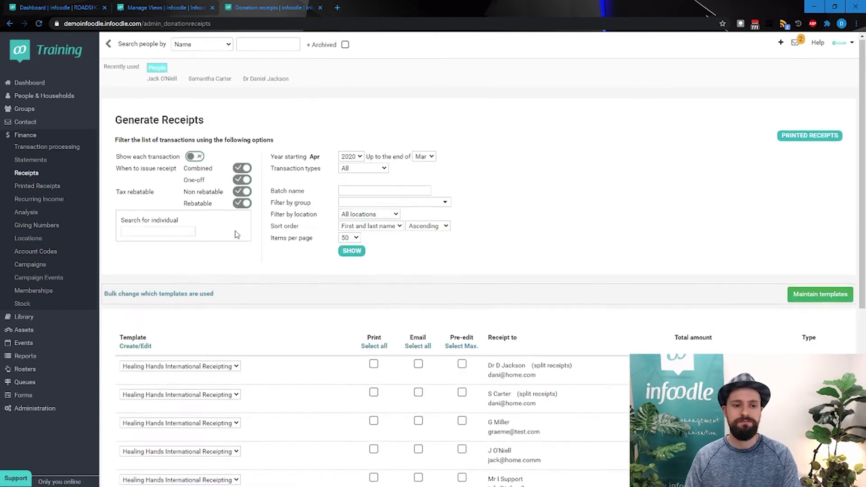
{"action": "scroll", "coordinate": [236, 234], "scroll_direction": "down", "scroll_amount": 2}
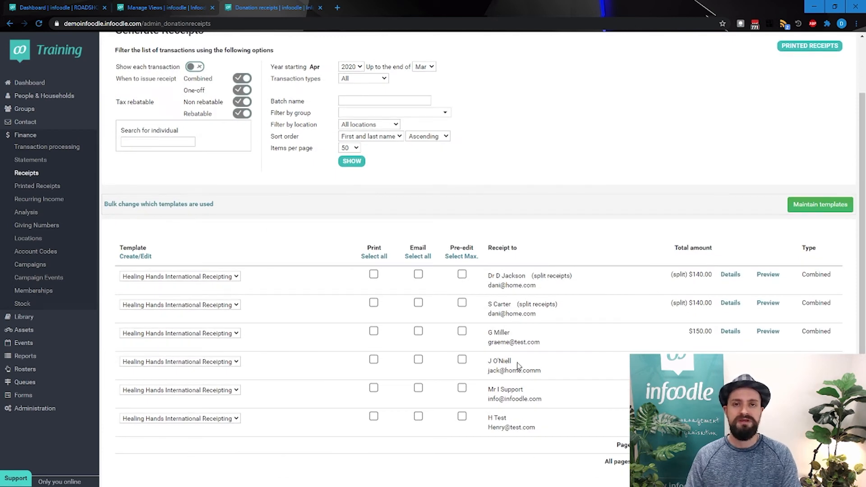
{"action": "left_click", "coordinate": [414, 257]}
{"action": "scroll", "coordinate": [414, 258], "scroll_direction": "down", "scroll_amount": 4}
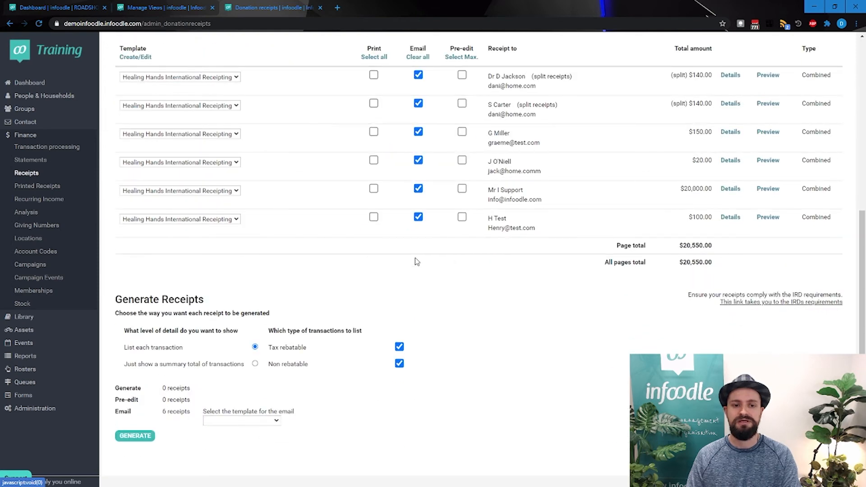
{"action": "left_click", "coordinate": [231, 422]}
{"action": "left_click", "coordinate": [232, 439]}
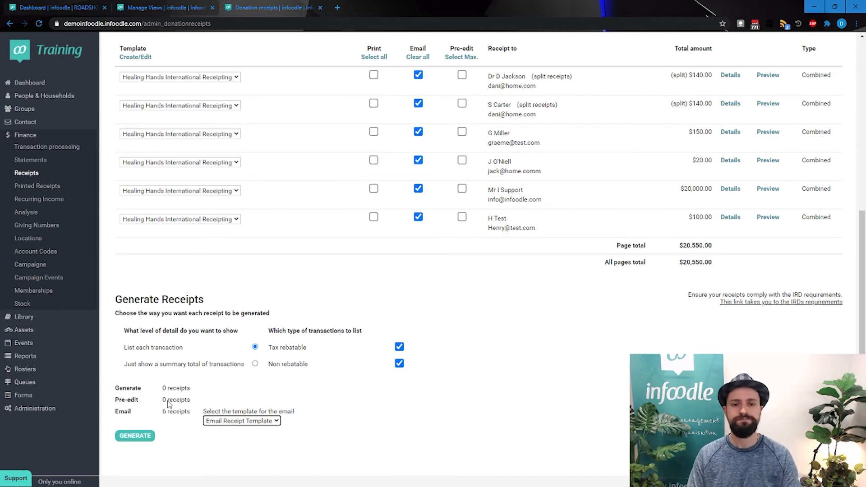
{"action": "left_click", "coordinate": [334, 295]}
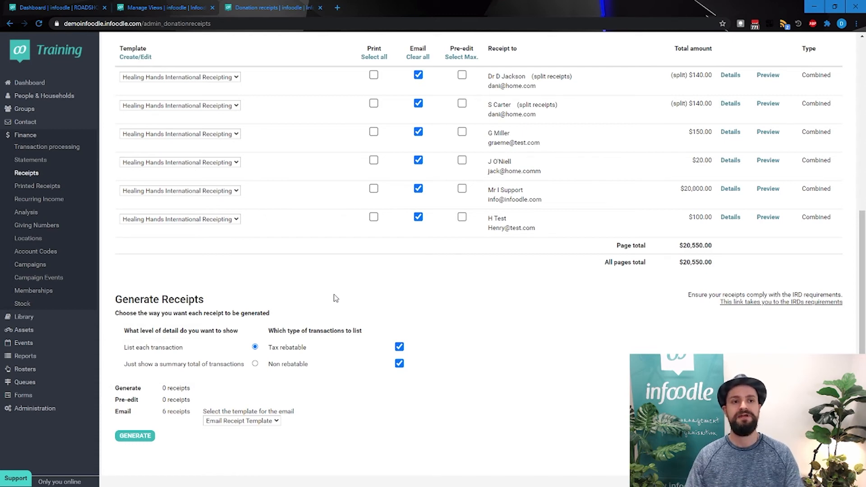
Step: View the receipt templates available for the first recipient without changing the selection, and look over the receipt list
{"action": "scroll", "coordinate": [329, 292], "scroll_direction": "up", "scroll_amount": 2}
{"action": "left_click", "coordinate": [205, 168]}
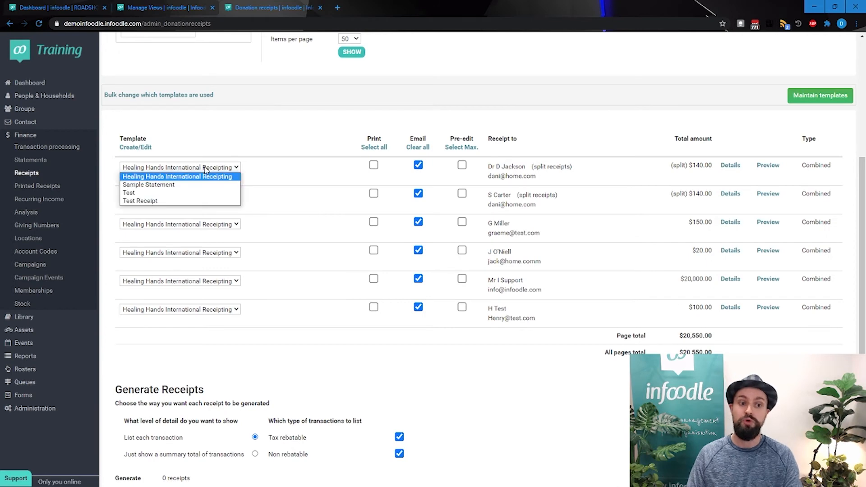
{"action": "left_click", "coordinate": [206, 169]}
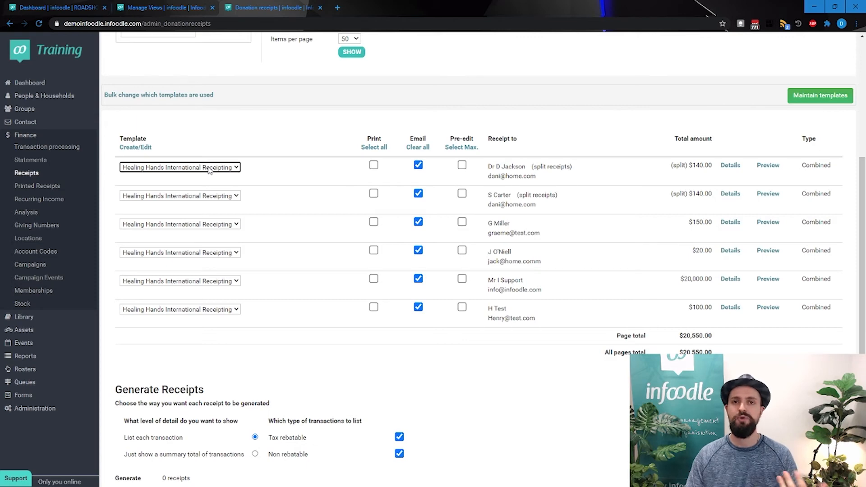
{"action": "scroll", "coordinate": [286, 132], "scroll_direction": "up", "scroll_amount": 2}
{"action": "scroll", "coordinate": [292, 136], "scroll_direction": "down", "scroll_amount": 2}
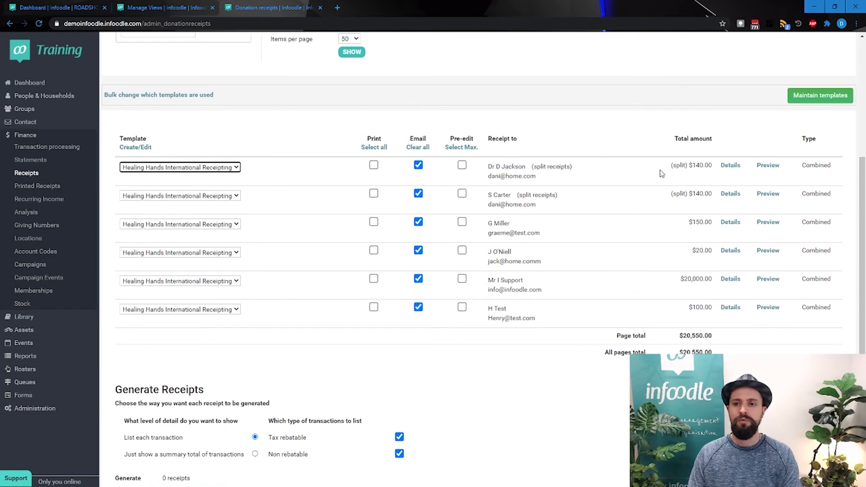
Step: Preview the $150.00 combined receipt and examine its letterhead, thank-you letter, official receipt section and footer
{"action": "left_click", "coordinate": [768, 223]}
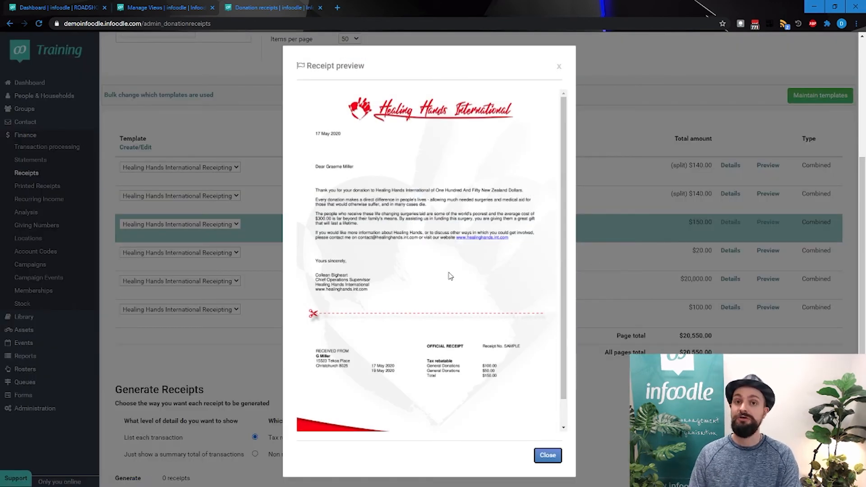
{"action": "scroll", "coordinate": [450, 274], "scroll_direction": "down", "scroll_amount": 1}
{"action": "scroll", "coordinate": [451, 274], "scroll_direction": "up", "scroll_amount": 1}
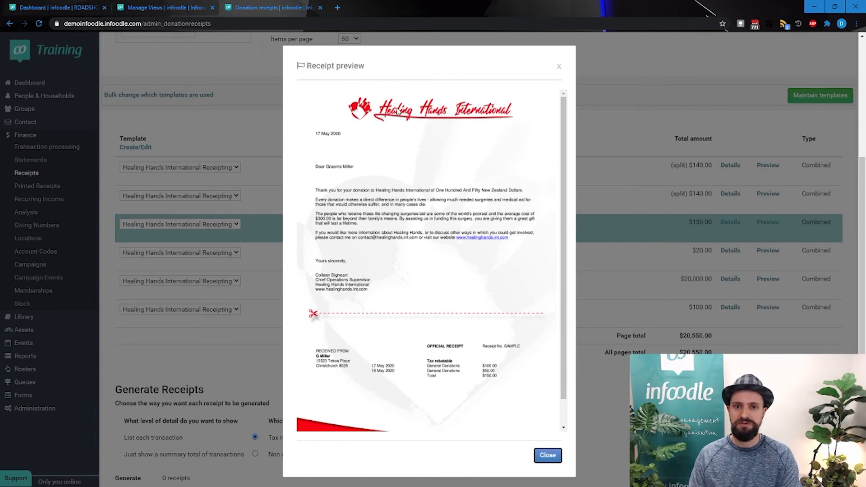
{"action": "scroll", "coordinate": [467, 275], "scroll_direction": "down", "scroll_amount": 1}
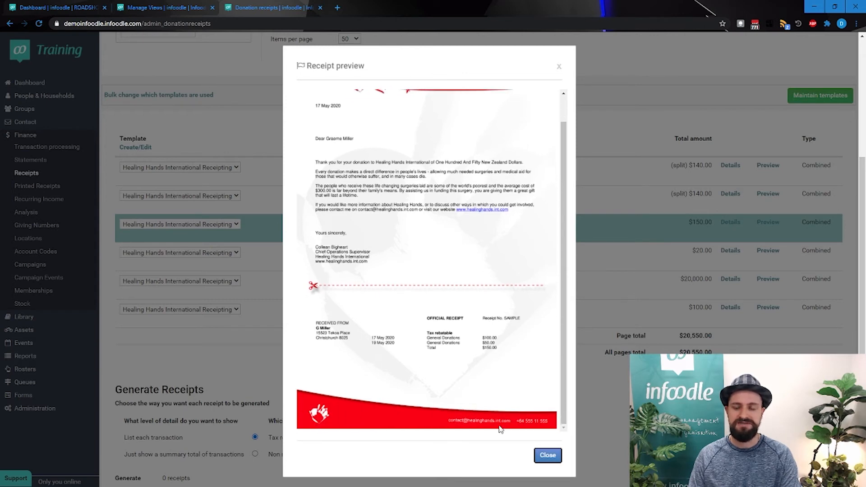
{"action": "scroll", "coordinate": [436, 431], "scroll_direction": "up", "scroll_amount": 1}
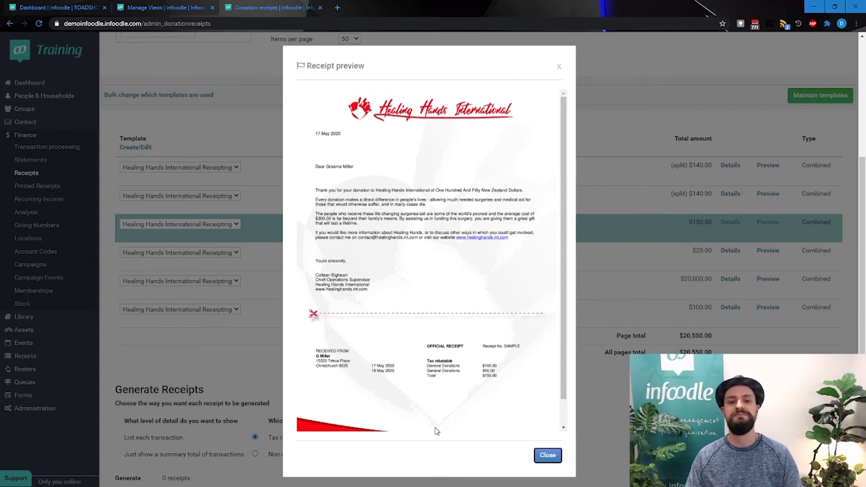